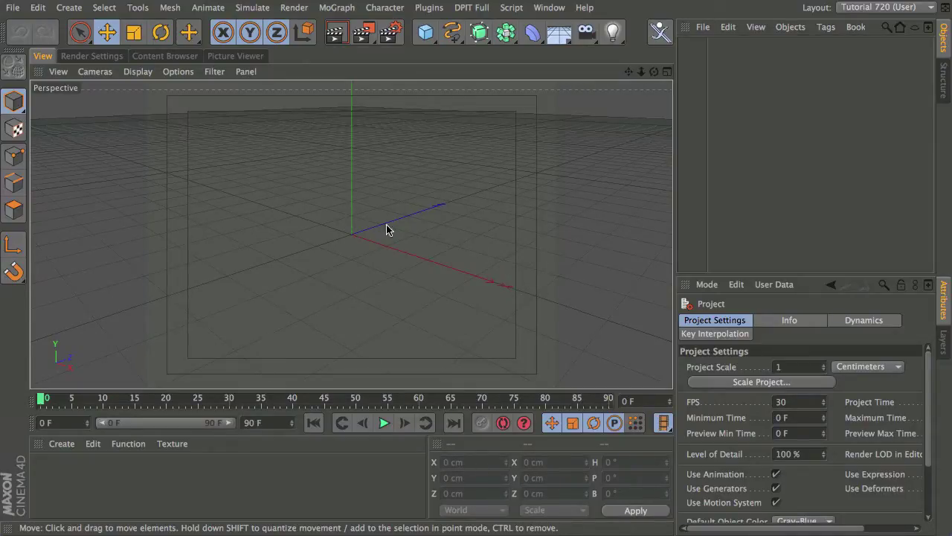
Collapse the timeline and playback controls to enlarge the viewport.
ctrl+click(32, 403)
ctrl+click(32, 426)
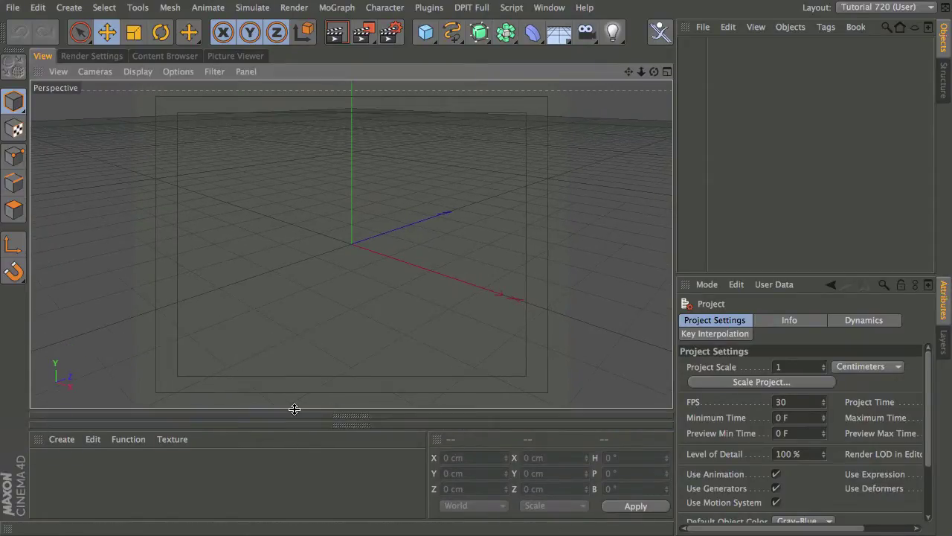
drag(295, 409, 299, 430)
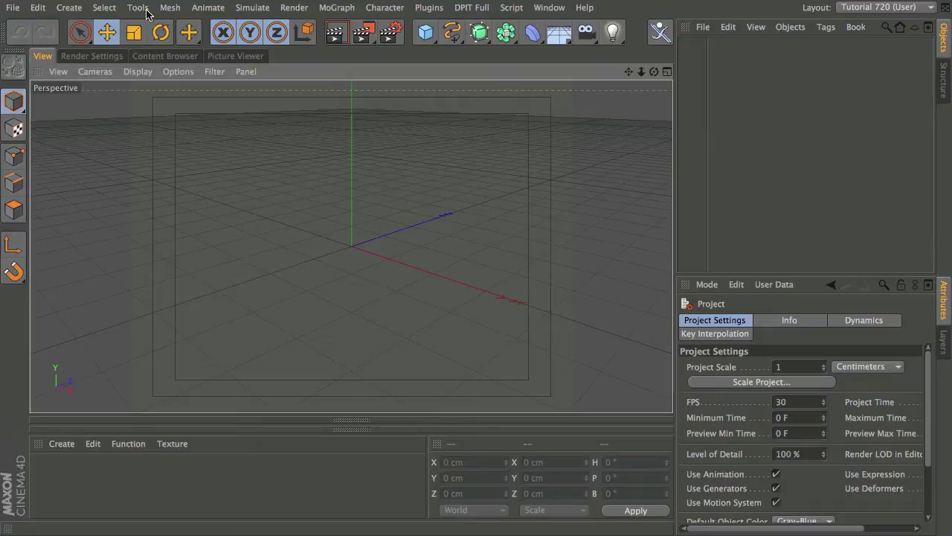
Add a particle emitter and set its size to about 763 cm in X and 348 cm in Y.
click(251, 6)
mouse_move(277, 67)
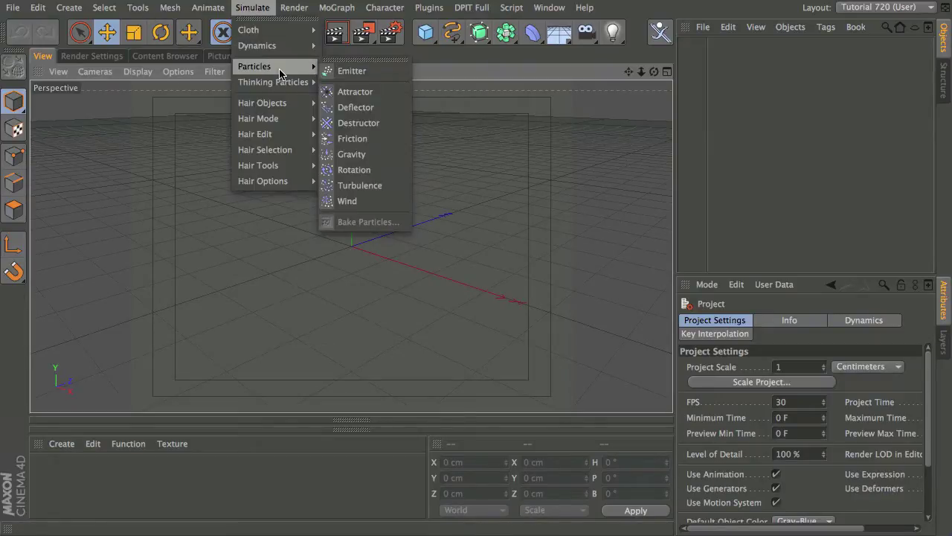
click(363, 73)
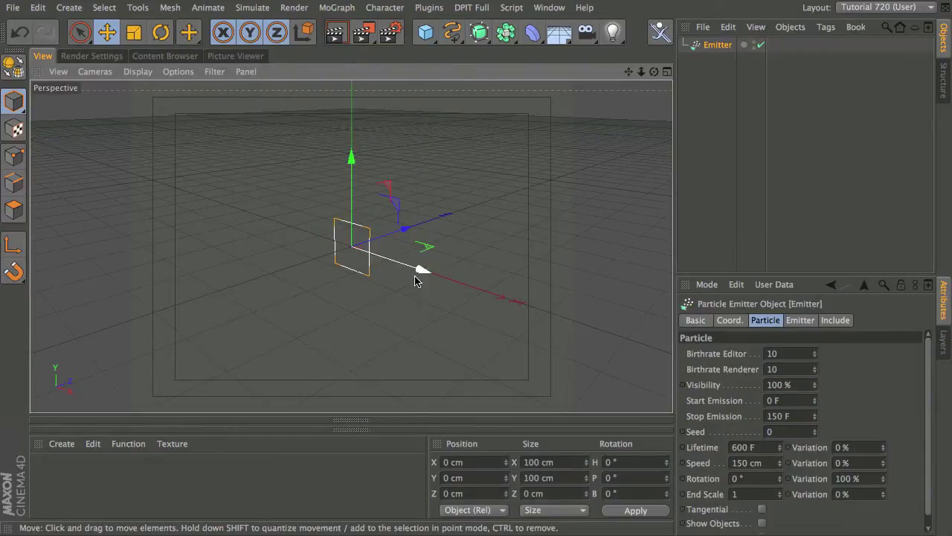
click(800, 323)
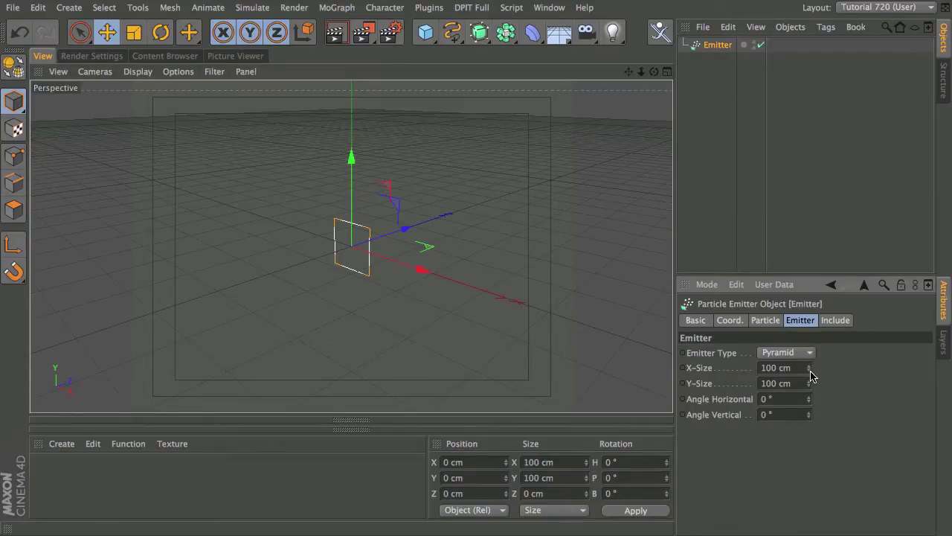
drag(810, 371, 818, 204)
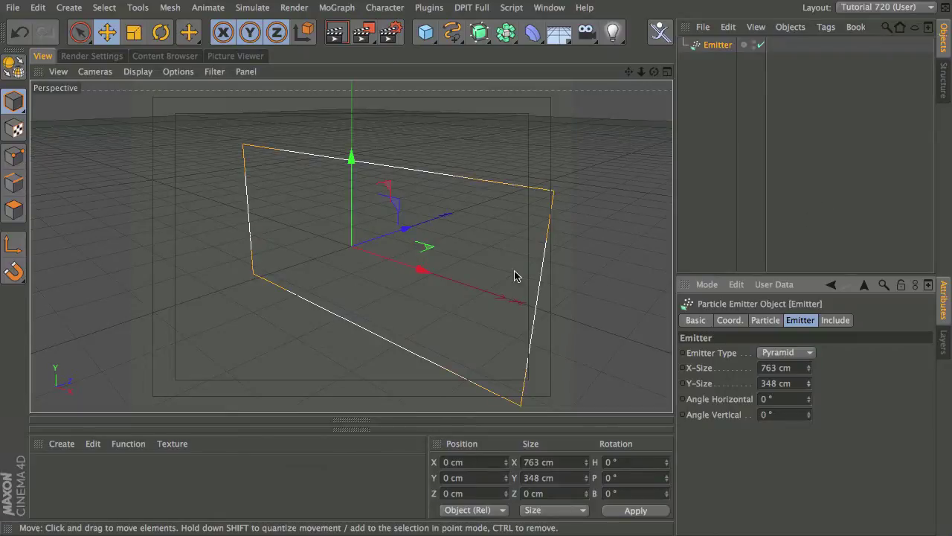
Rotate the emitter to a pitch of 90° so it lies flat and emits upward.
key(r)
drag(336, 214, 314, 288)
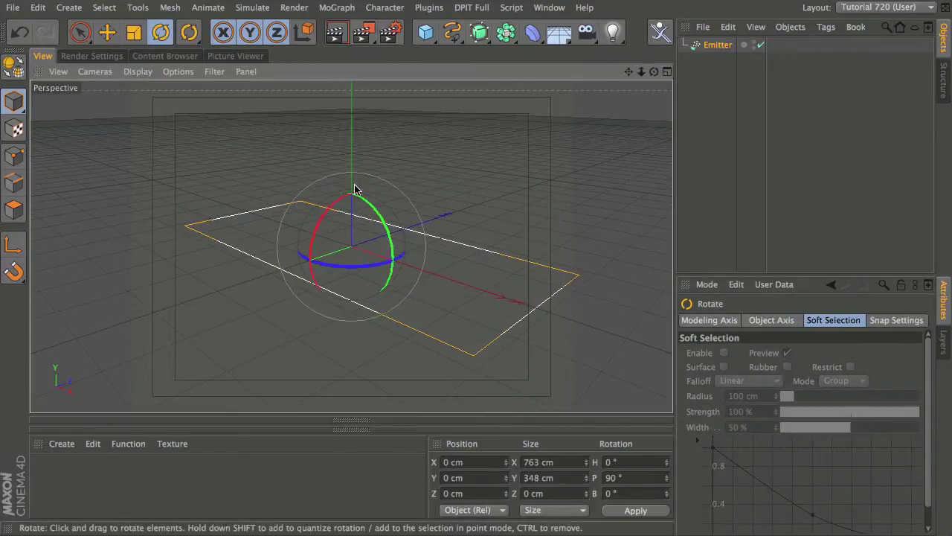
alt+drag(382, 325, 505, 360)
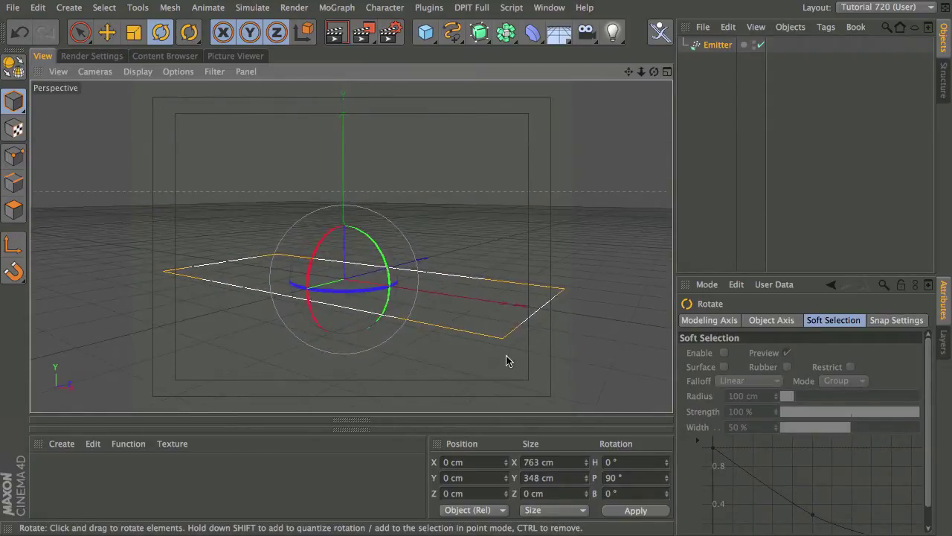
Restore the timeline and playback controls and play the particle animation.
click(132, 422)
click(351, 428)
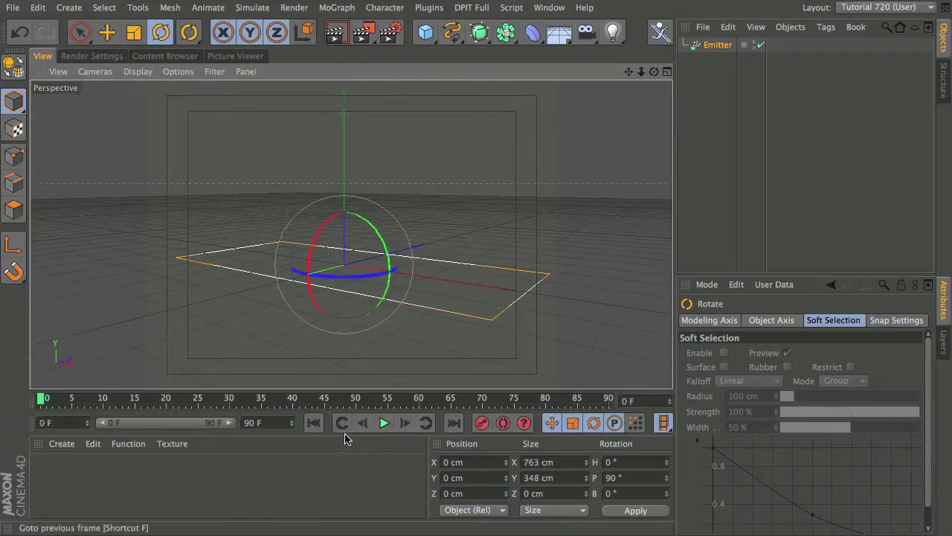
click(383, 422)
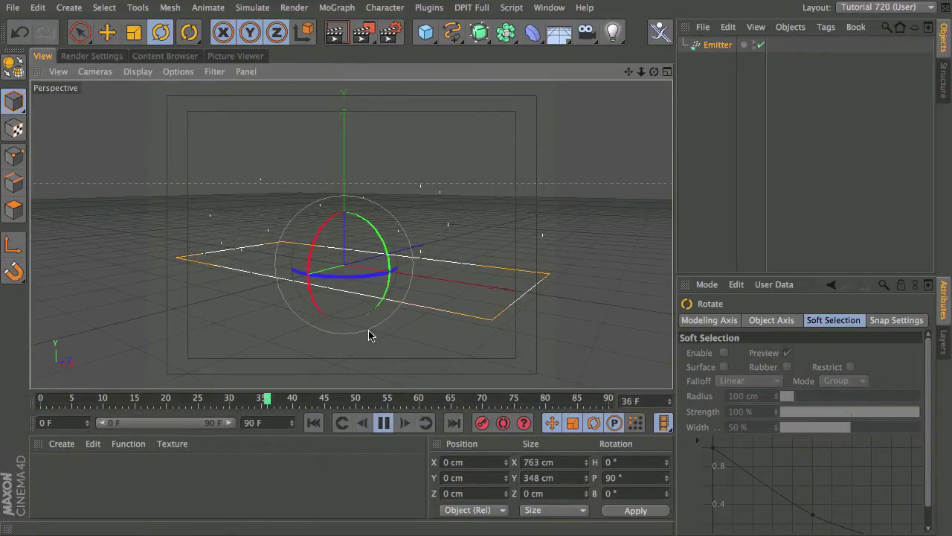
Set the emitter's editor and renderer birthrates to 20 and its particle speed to 75 cm.
click(715, 46)
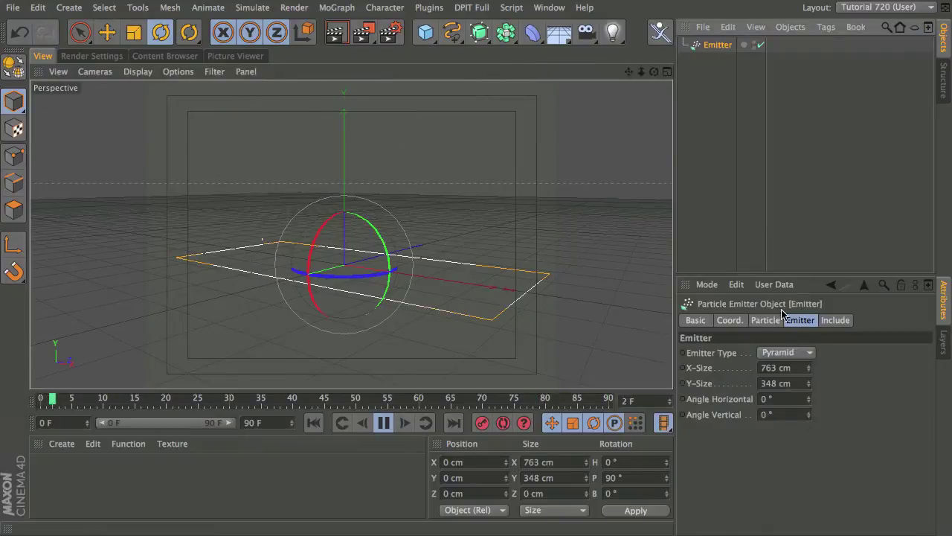
click(765, 320)
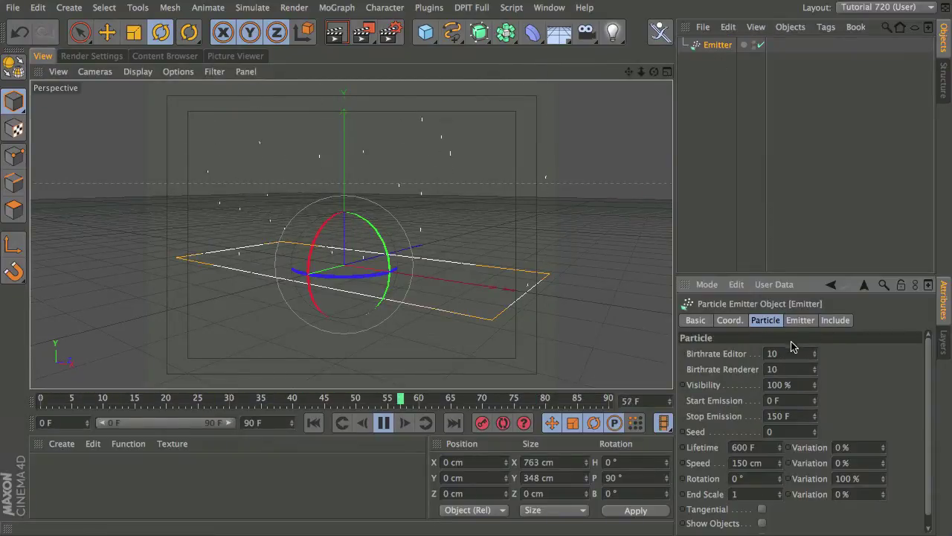
alt+middle_drag(436, 258, 429, 275)
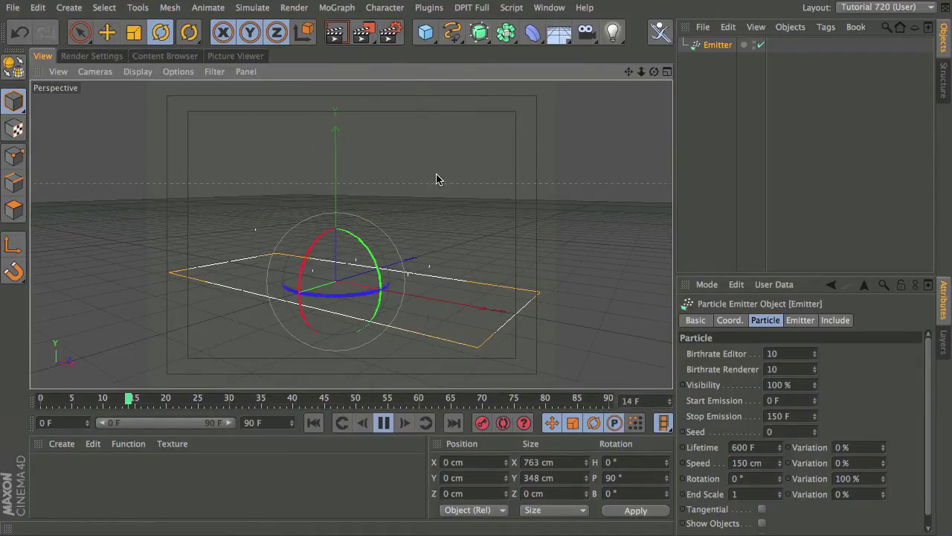
double_click(789, 353)
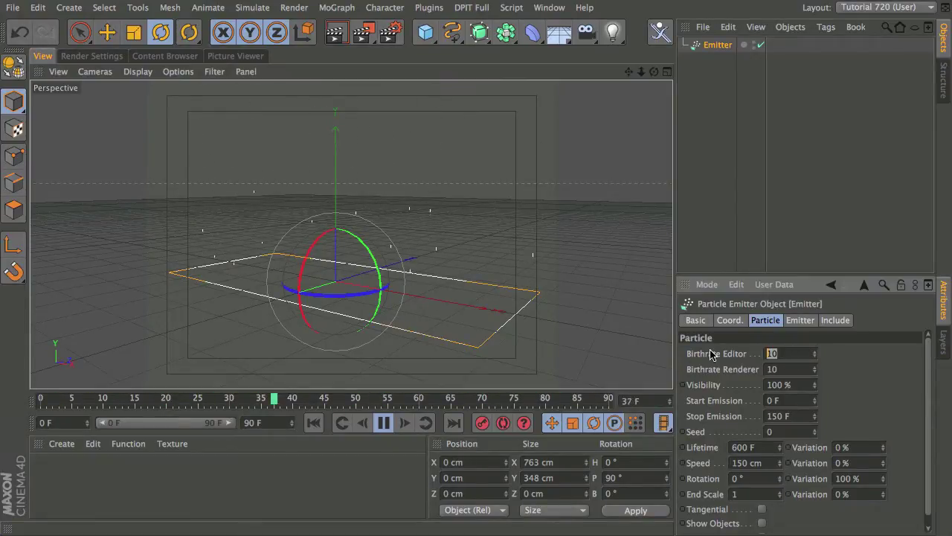
text(20)
key(Tab)
text(20)
key(Tab)
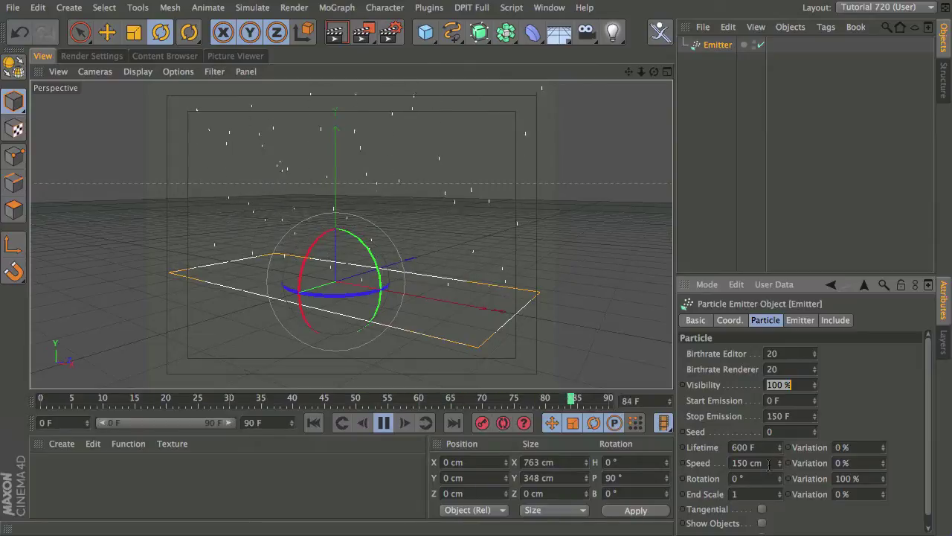
drag(764, 463, 728, 462)
text(7)
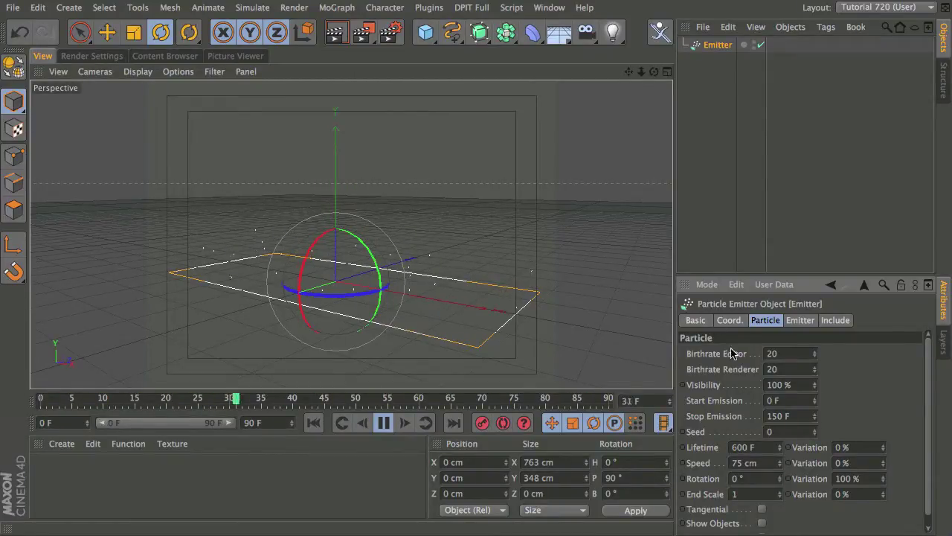
Set the emitter's horizontal and vertical emission angles to 5° each.
click(801, 320)
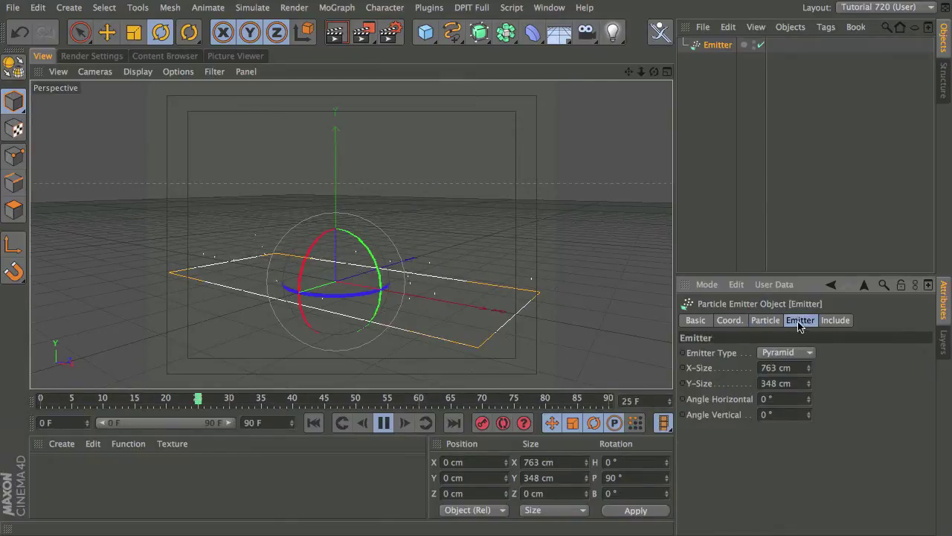
click(781, 399)
text(5)
key(Tab)
text(5)
key(Return)
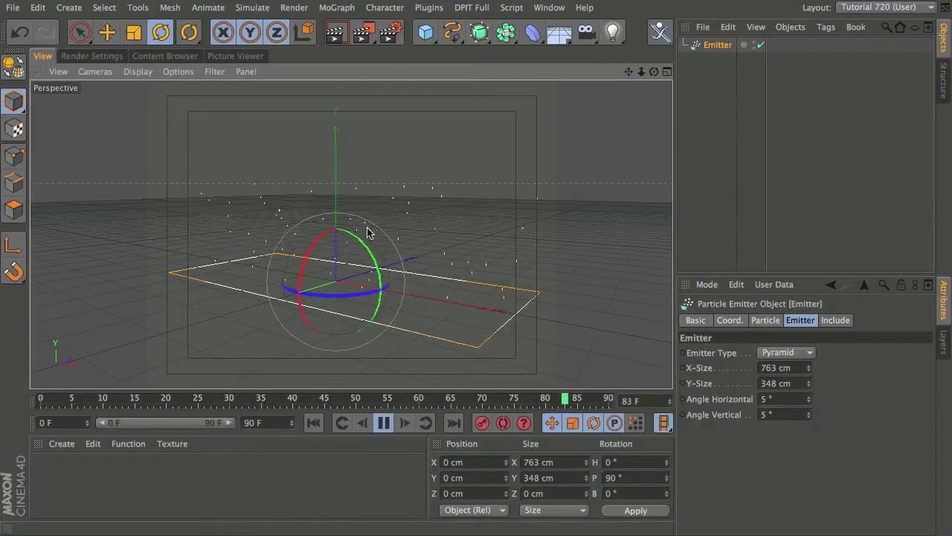
Add a Turbulence particle modifier to the scene.
click(249, 9)
mouse_move(279, 71)
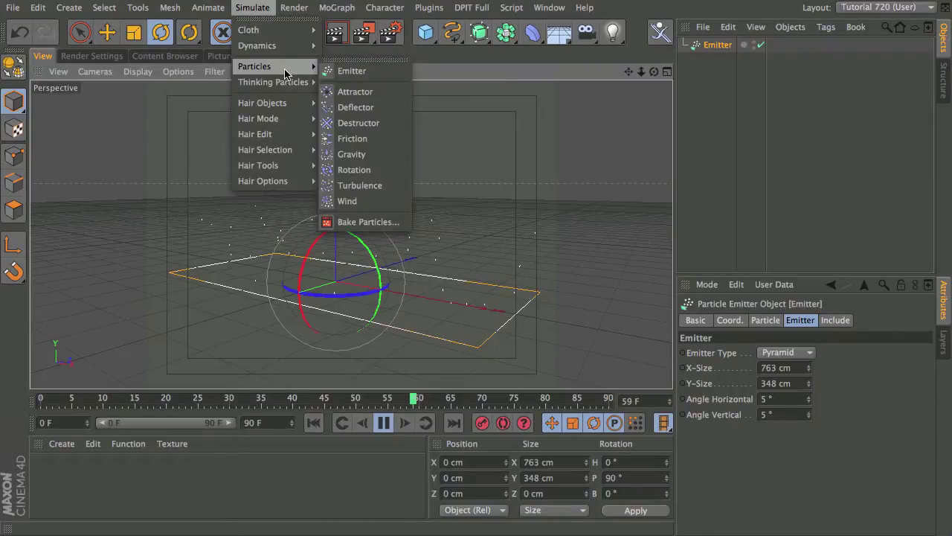
click(360, 185)
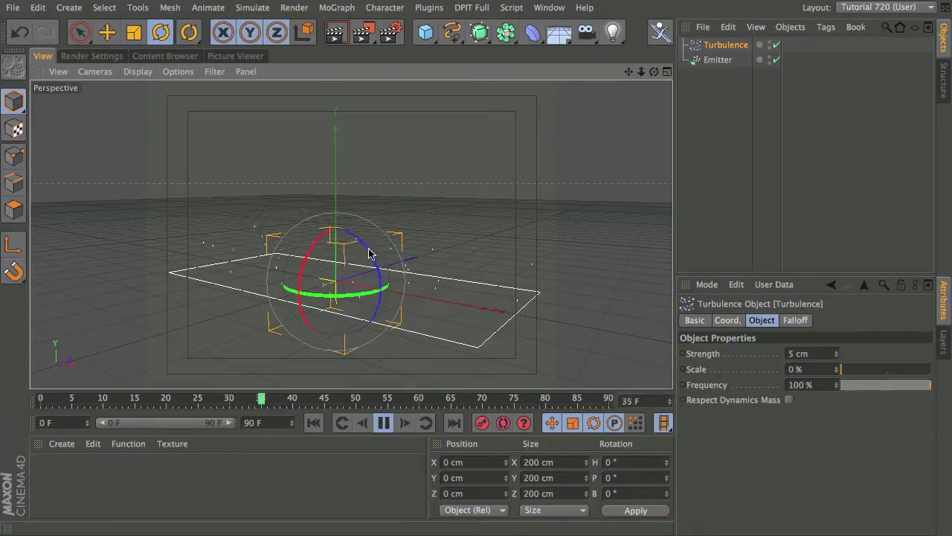
alt+right_drag(353, 251, 403, 234)
alt+middle_drag(379, 240, 363, 214)
alt+drag(342, 306, 340, 276)
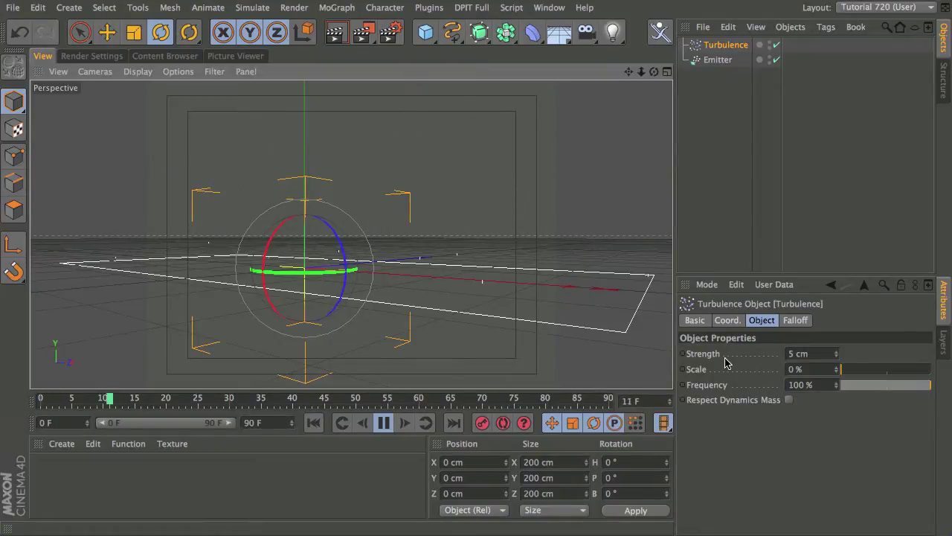
Try a strength of 20 cm for the turbulence, and settle on 15 cm.
click(819, 353)
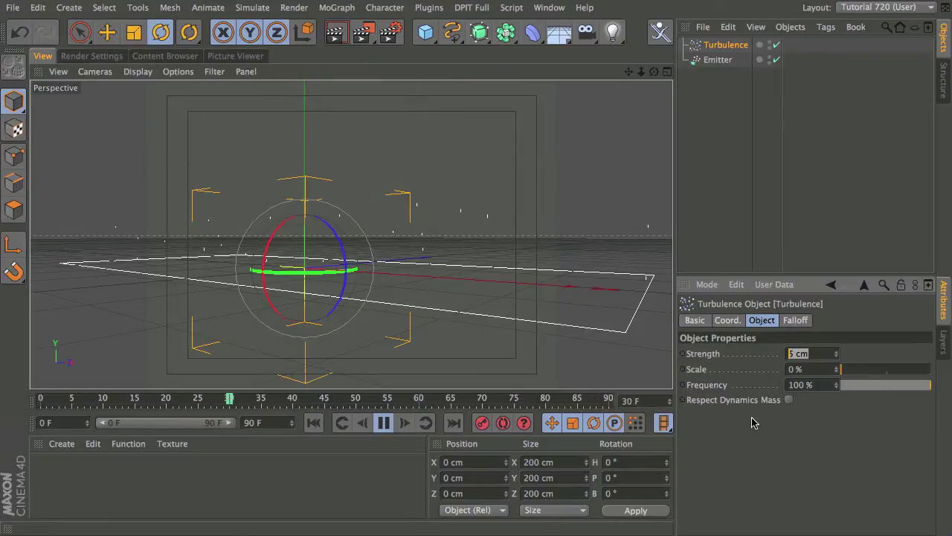
text(20)
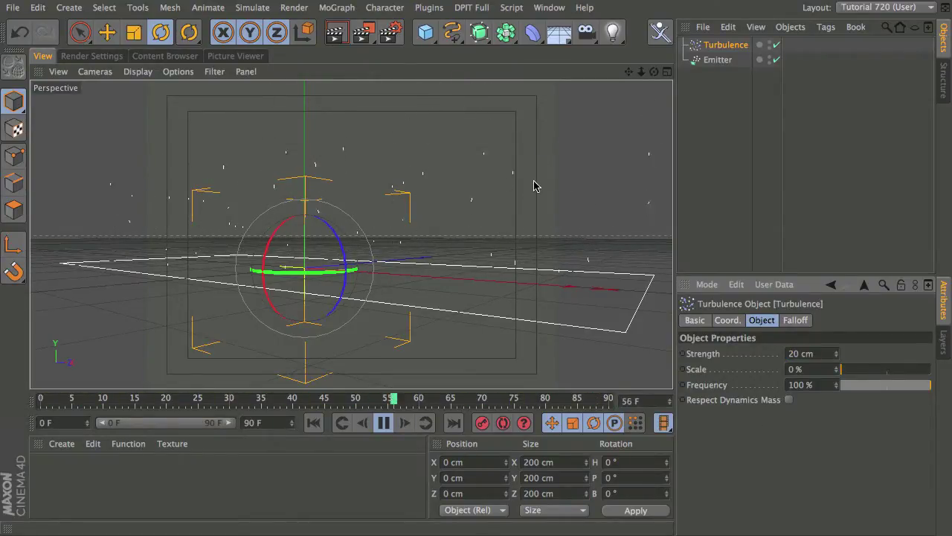
double_click(808, 354)
text(1)
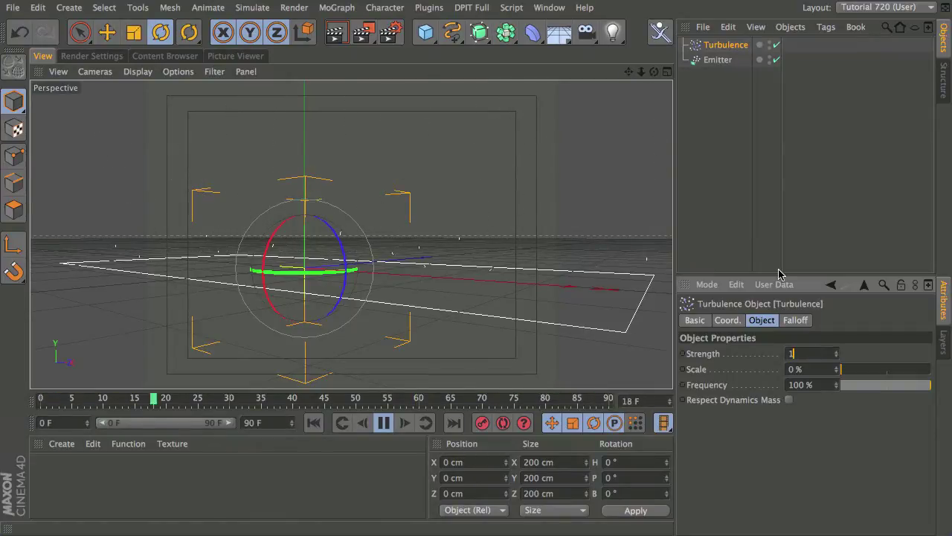
text(5)
key(Return)
Select the emitter, stop playback and return the animation to frame 0.
click(720, 61)
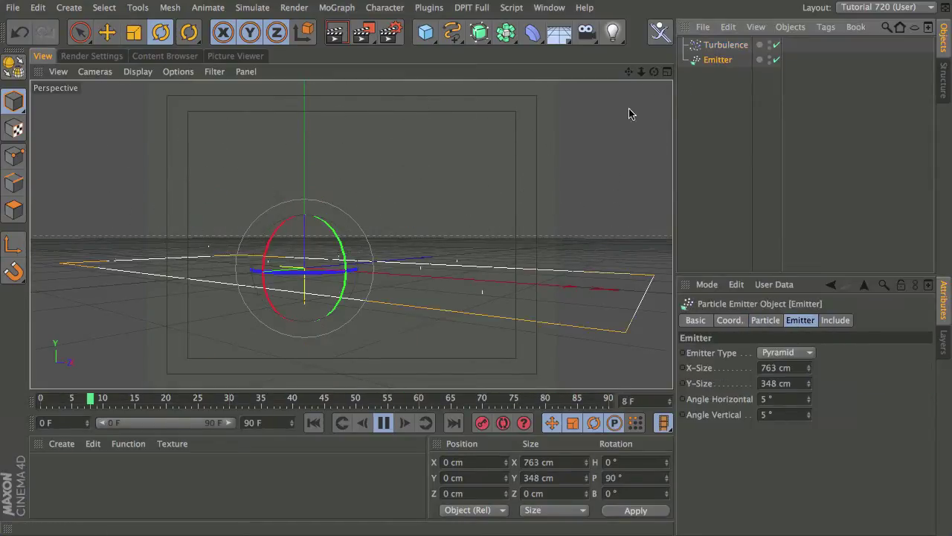
alt+middle_drag(341, 238, 338, 282)
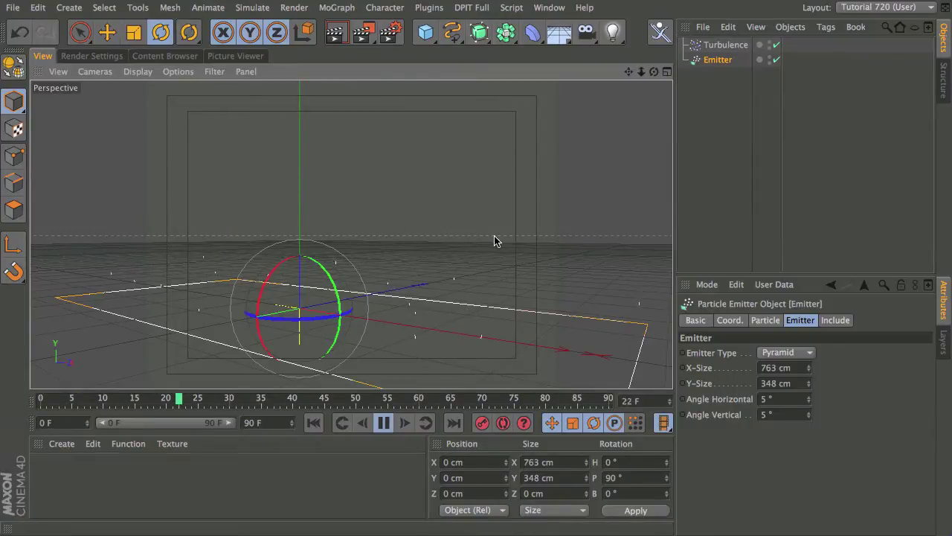
click(384, 423)
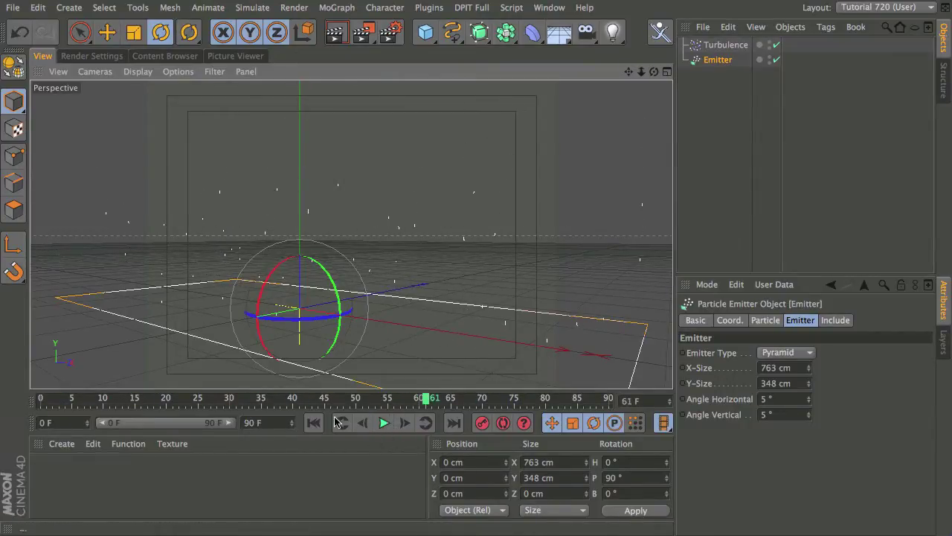
click(339, 423)
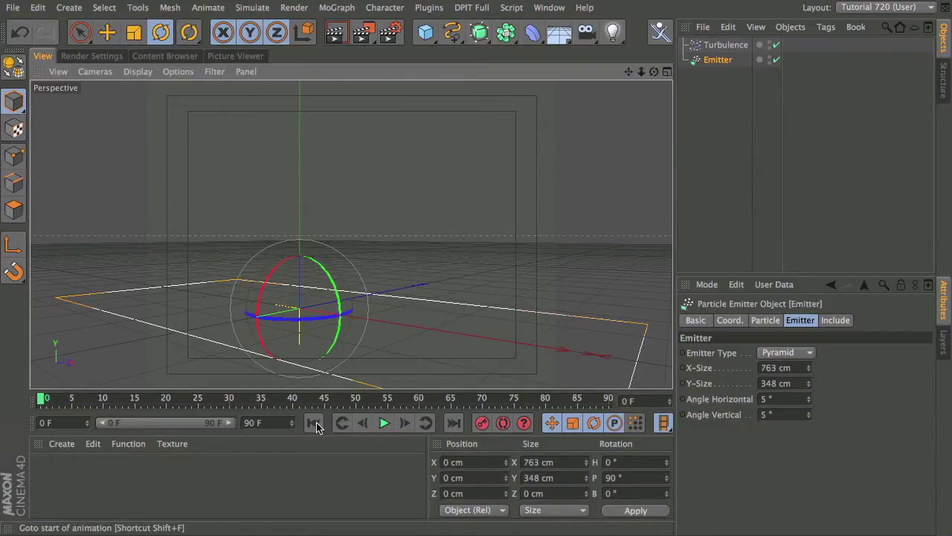
Add a MoGraph Tracer as the parent of the emitter, with its tracing mode set to Trace Paths.
click(338, 9)
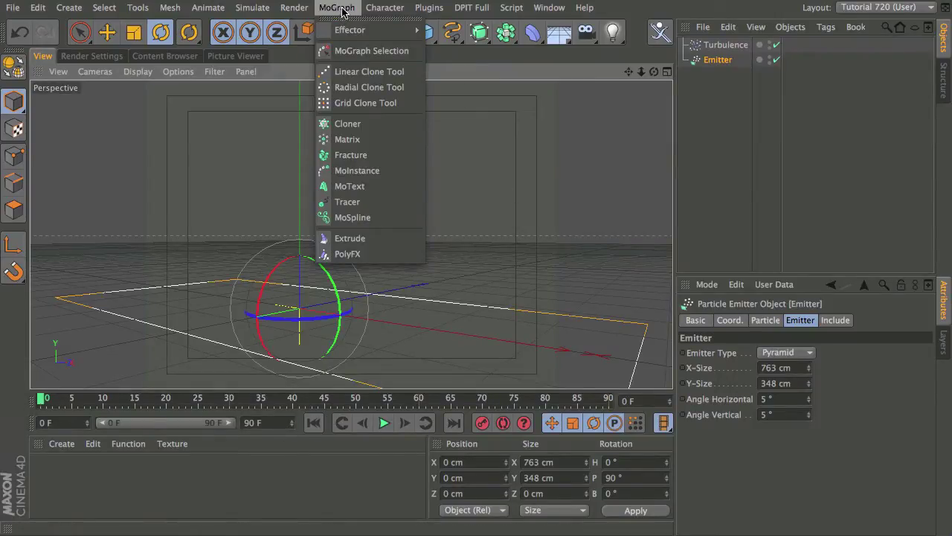
alt+click(373, 206)
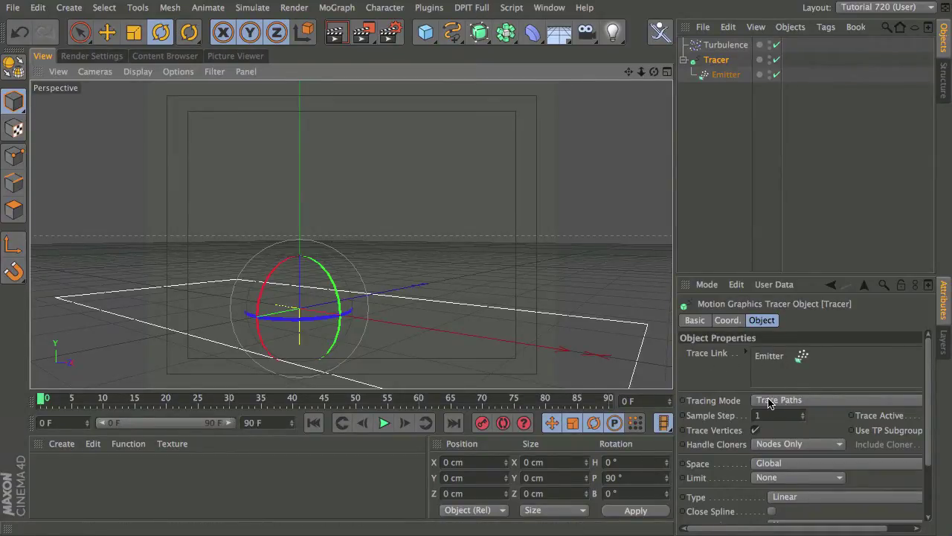
click(798, 401)
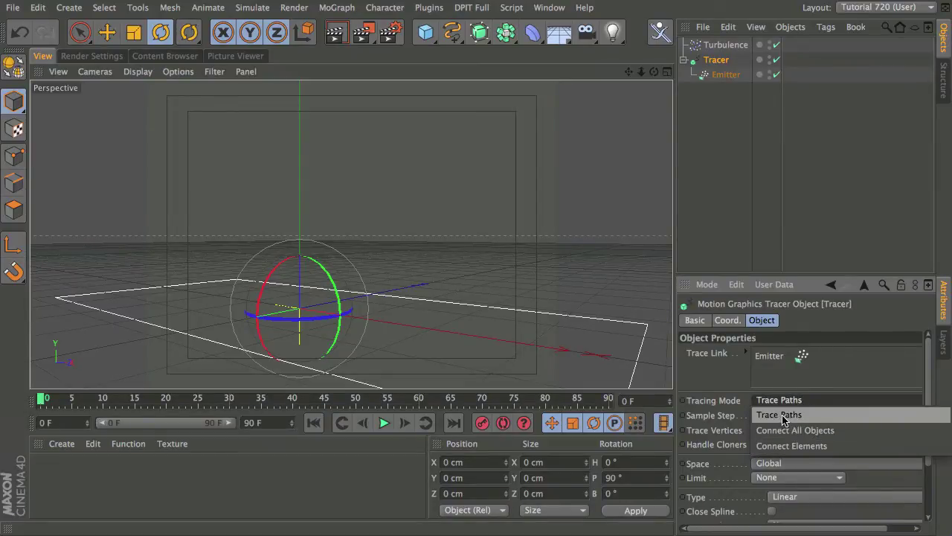
click(794, 419)
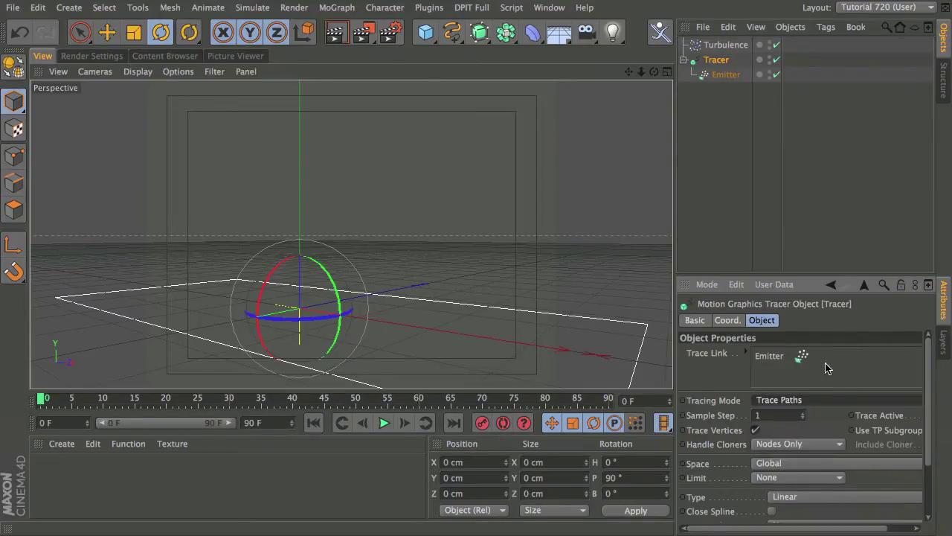
Enlarge the area showing the Tracer's attributes and play the animation to preview the particle trails.
drag(788, 276, 769, 199)
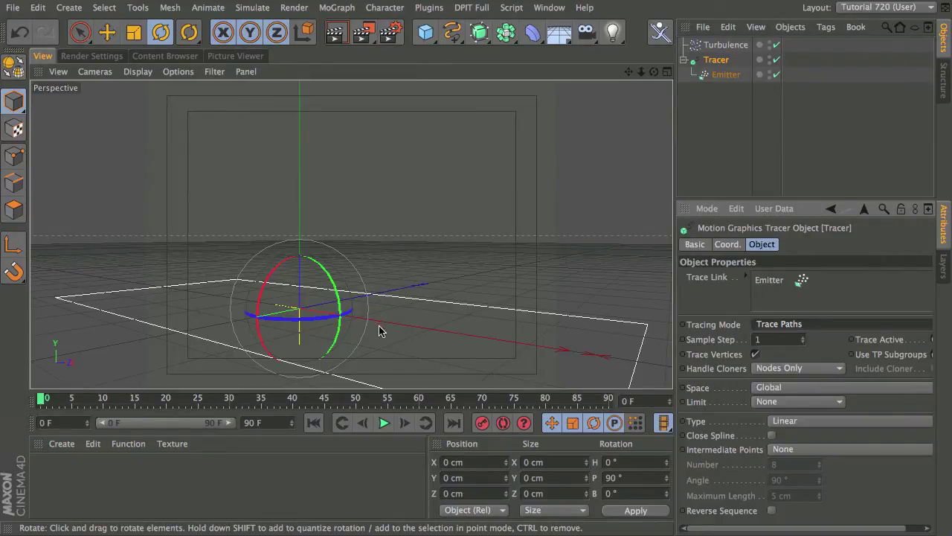
alt+drag(399, 329, 374, 335)
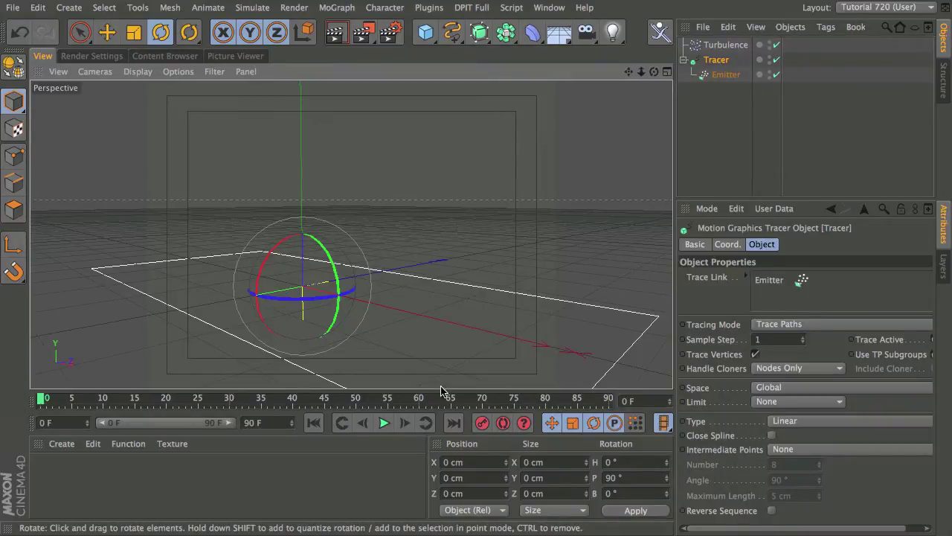
click(385, 423)
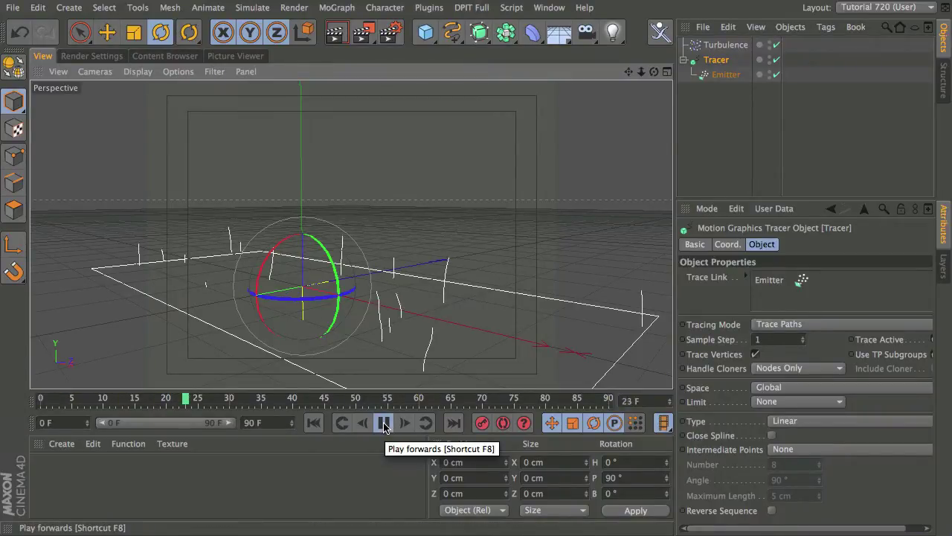
Stop the playback and fold away the timeline and the playback controls to enlarge the perspective view.
click(385, 423)
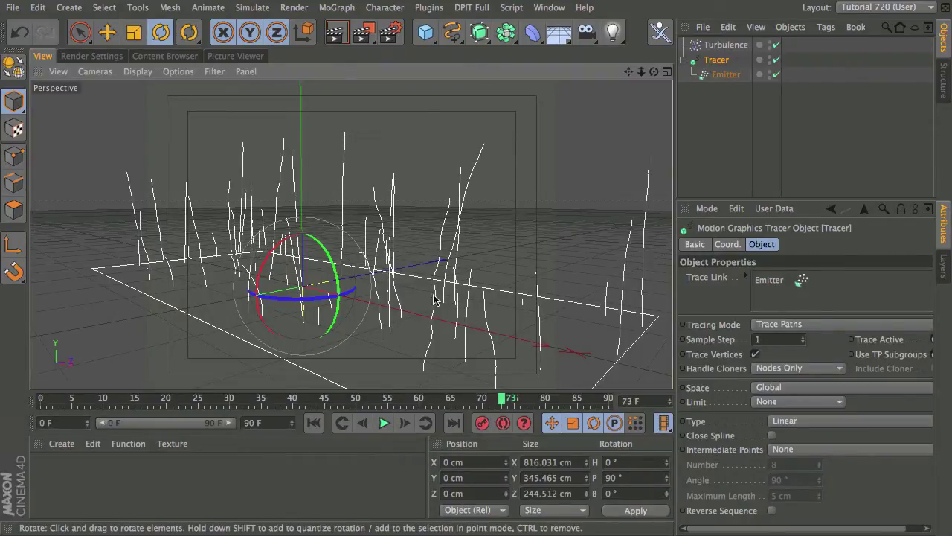
ctrl+click(31, 406)
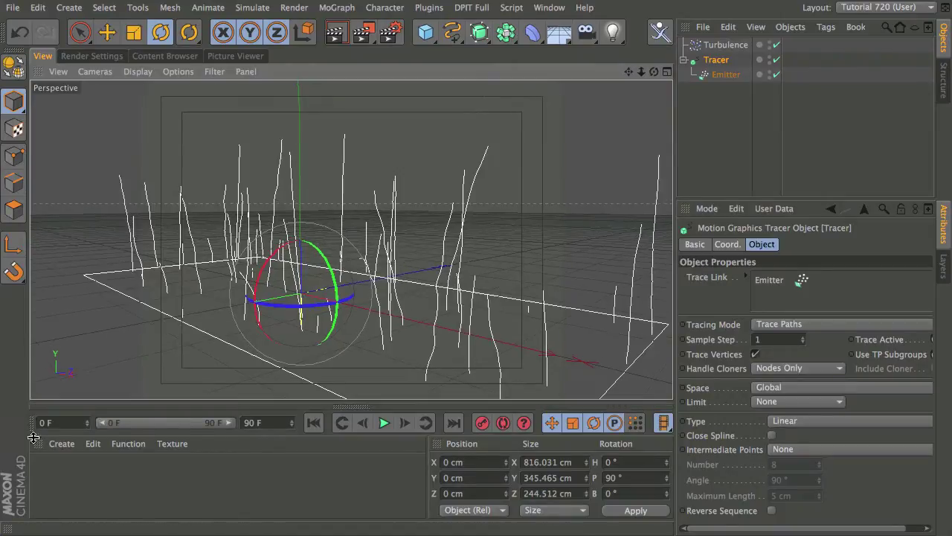
ctrl+click(32, 424)
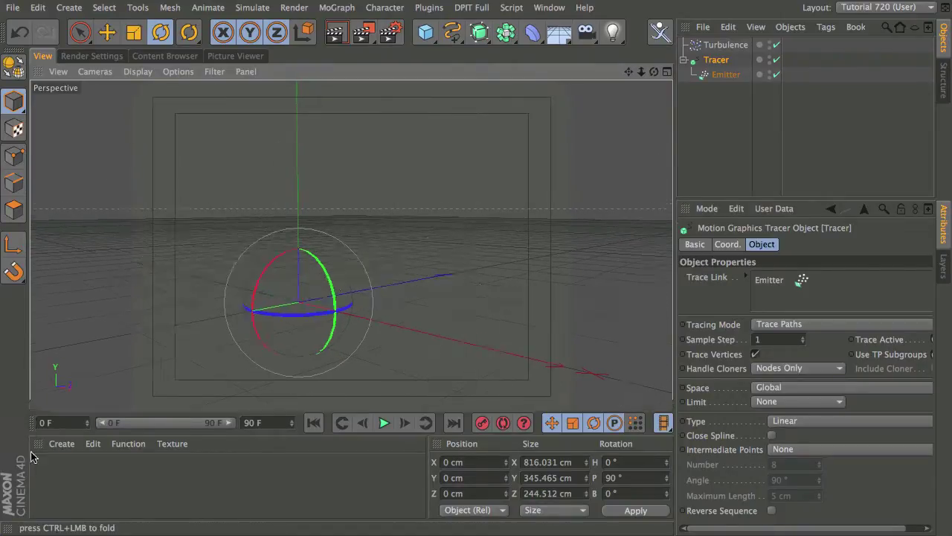
alt+drag(349, 280, 344, 311)
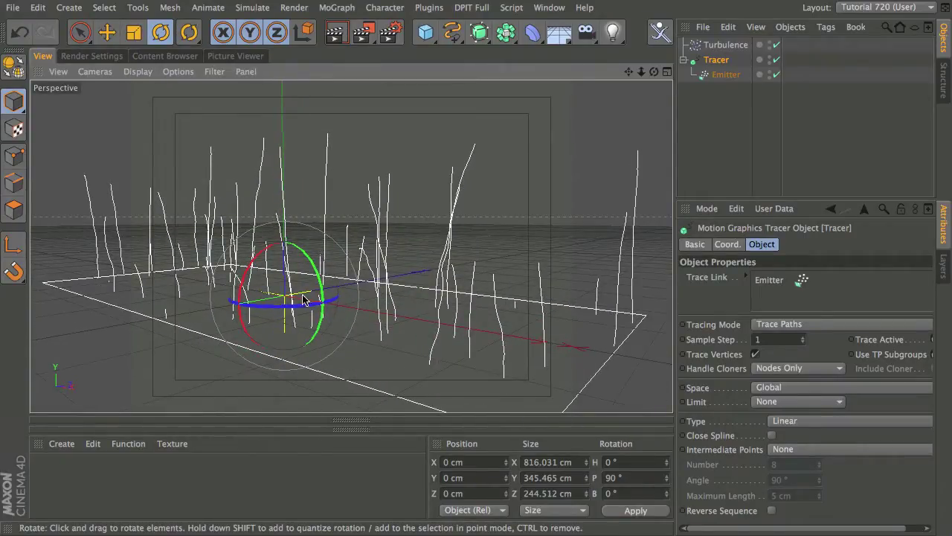
Add a Sweep NURBS object and a Circle spline to the scene.
drag(479, 33, 560, 119)
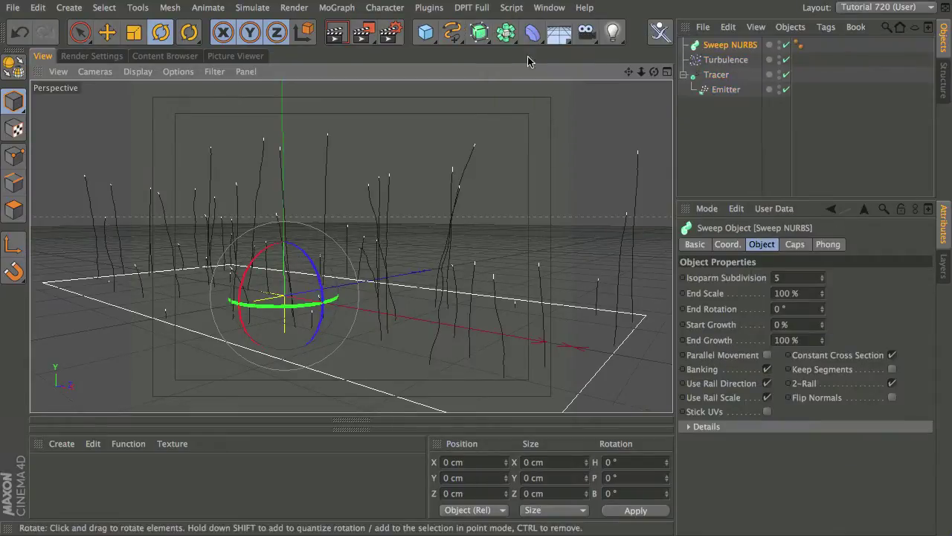
drag(451, 35, 452, 38)
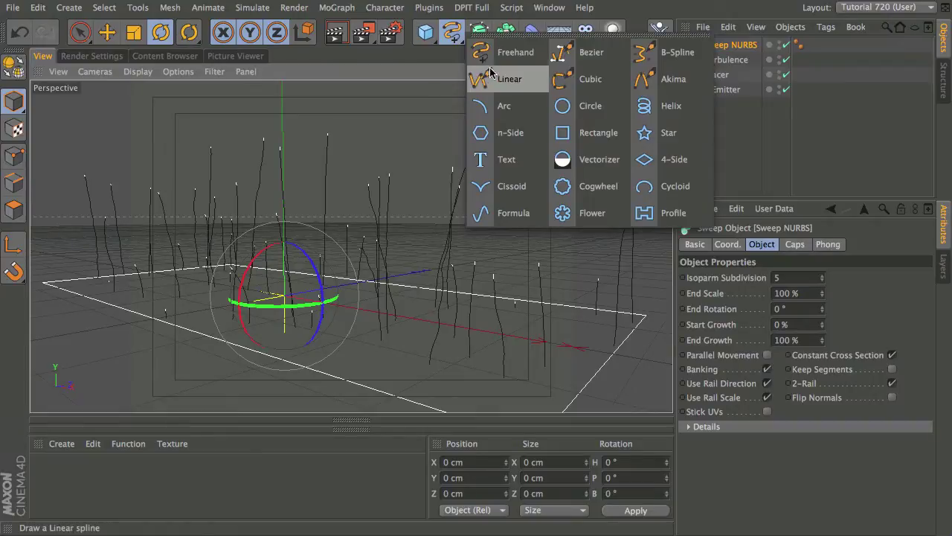
click(595, 110)
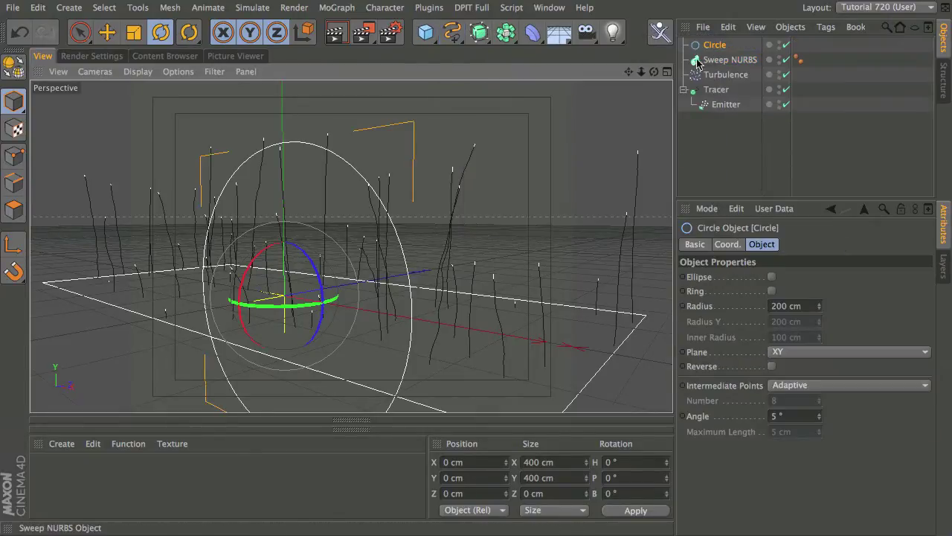
Set the circle's radius to 10 cm and nest the circle and the Tracer under the Sweep NURBS, with the circle first.
click(816, 305)
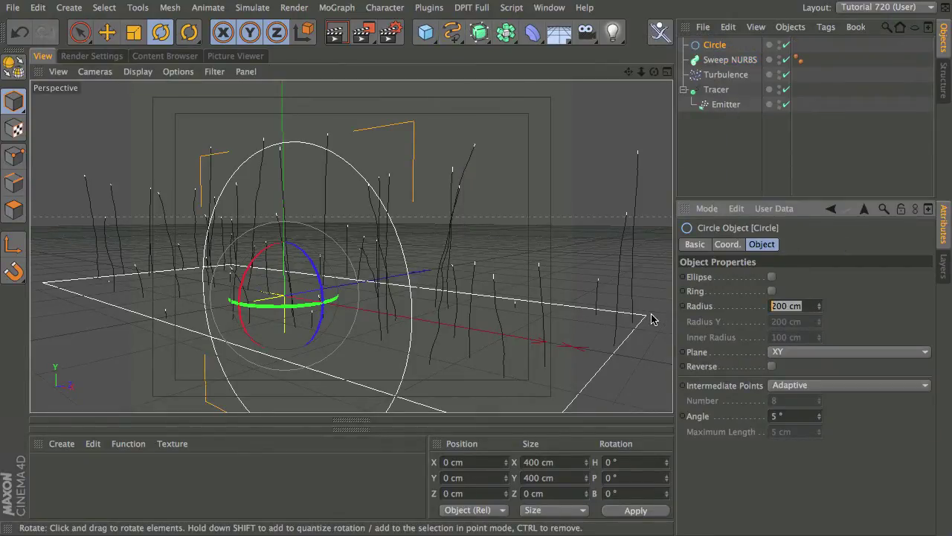
text(10)
key(Return)
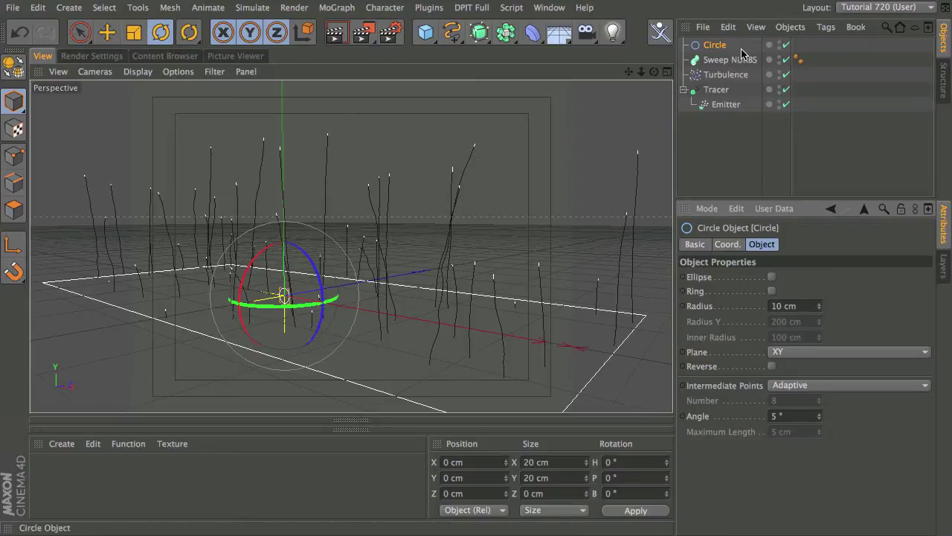
drag(714, 44, 727, 66)
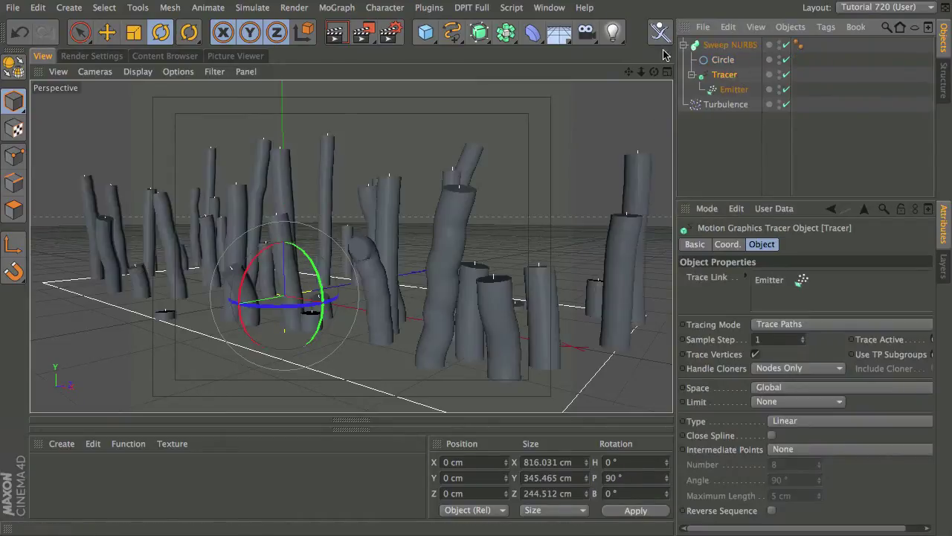
click(723, 59)
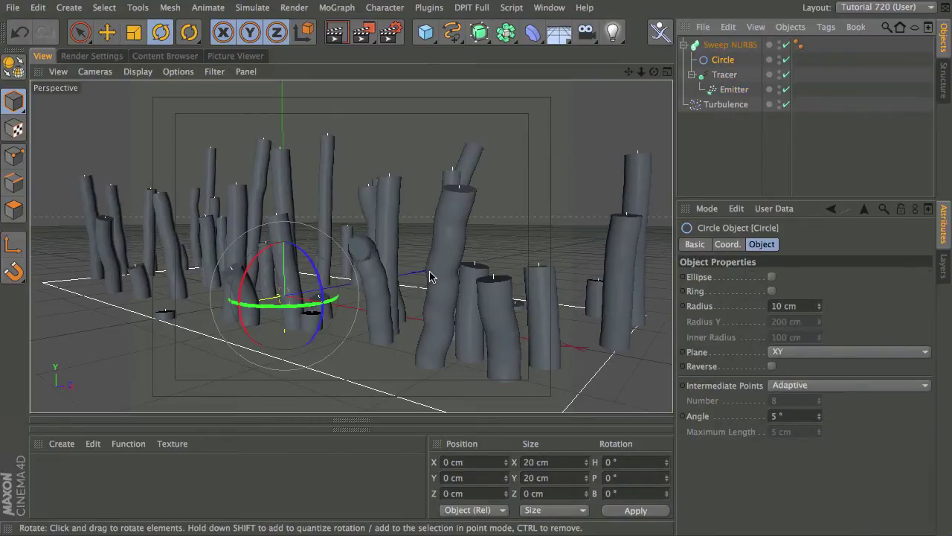
Set both the start and end caps of the Sweep NURBS to Fillet Cap.
click(740, 45)
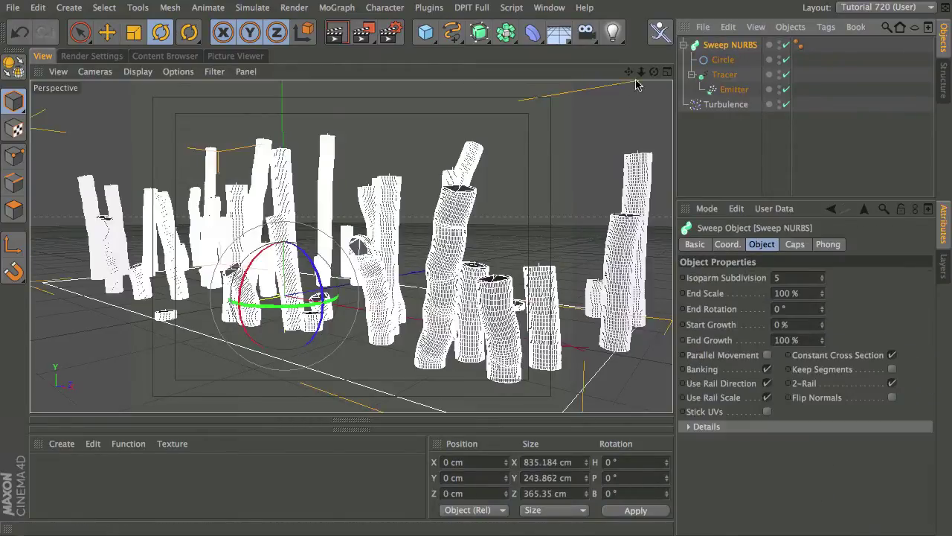
alt+right_drag(367, 205, 477, 155)
alt+middle_drag(456, 160, 395, 273)
click(794, 246)
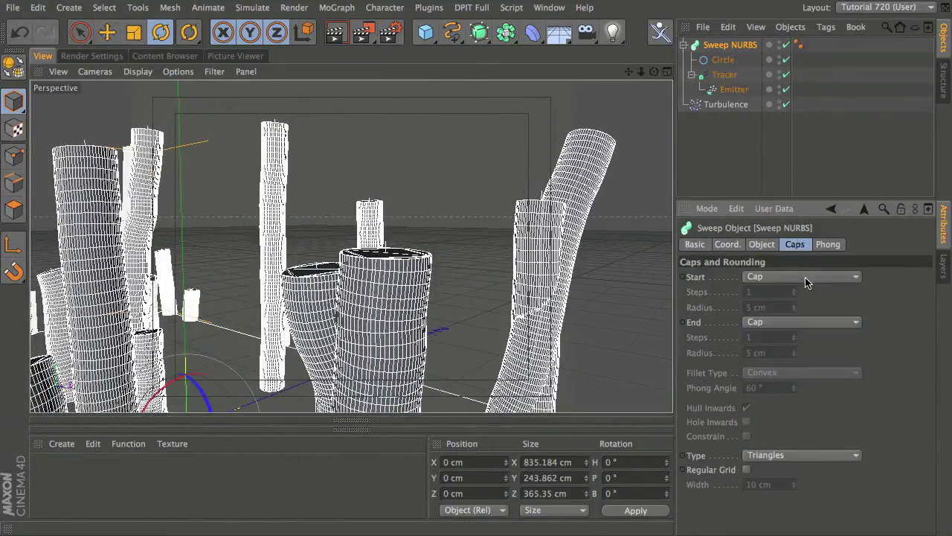
click(807, 278)
click(766, 338)
click(793, 322)
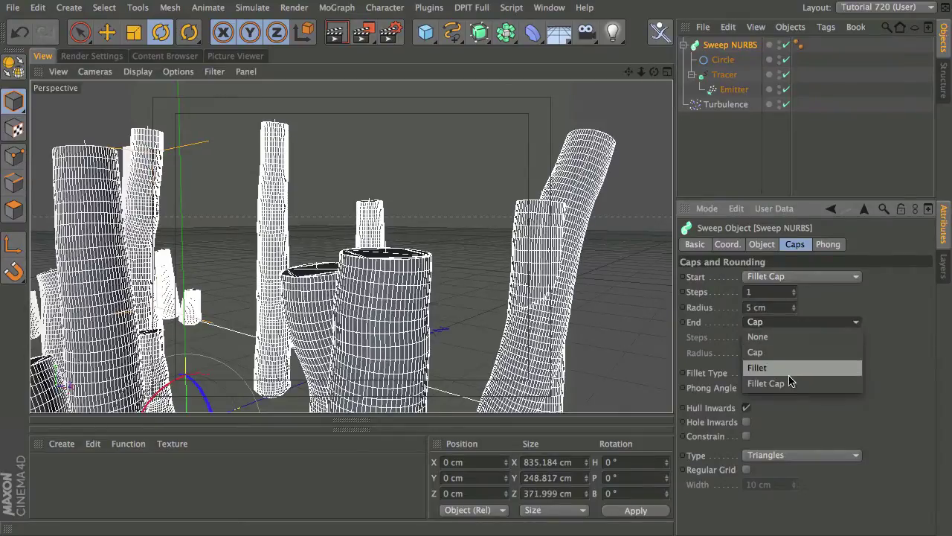
click(788, 382)
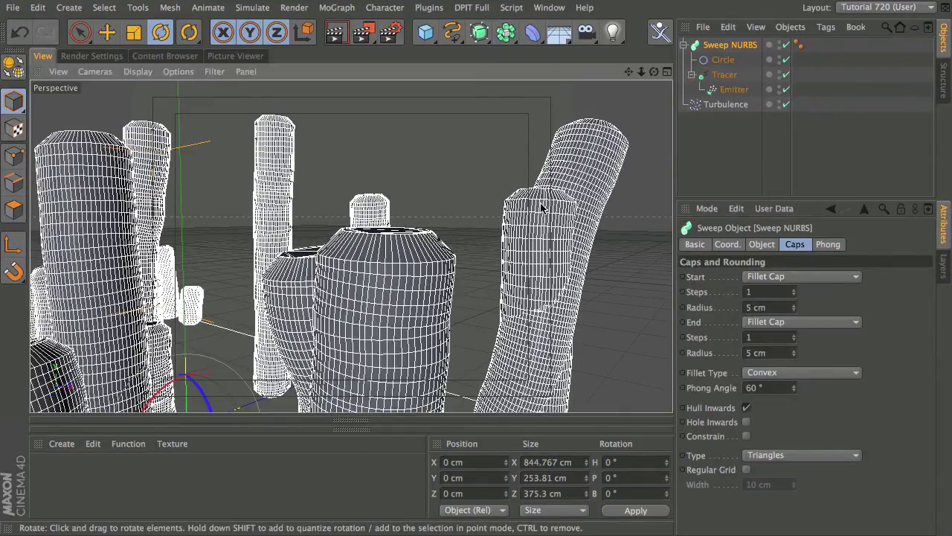
Set the isoparm subdivision of the Sweep NURBS to 2.
scroll(541, 209, down, 10)
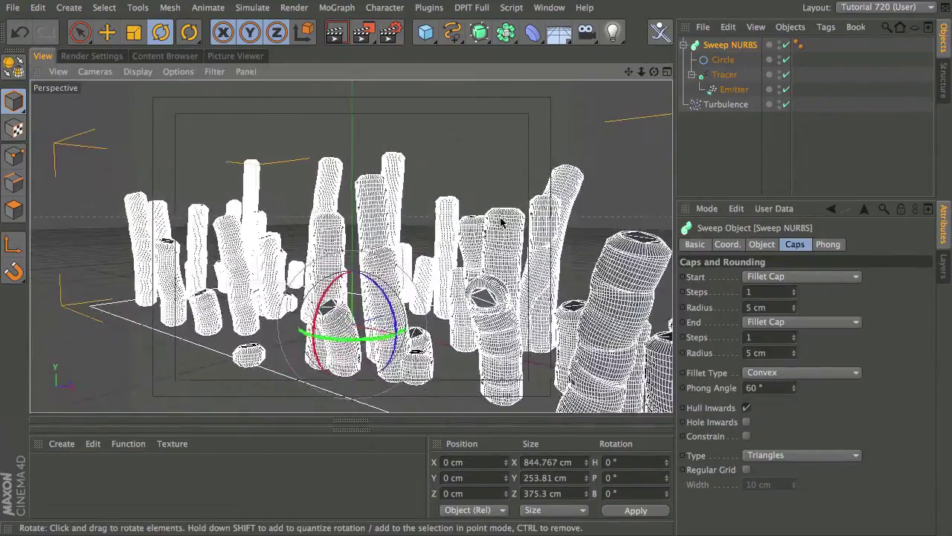
alt+drag(500, 221, 435, 268)
click(764, 245)
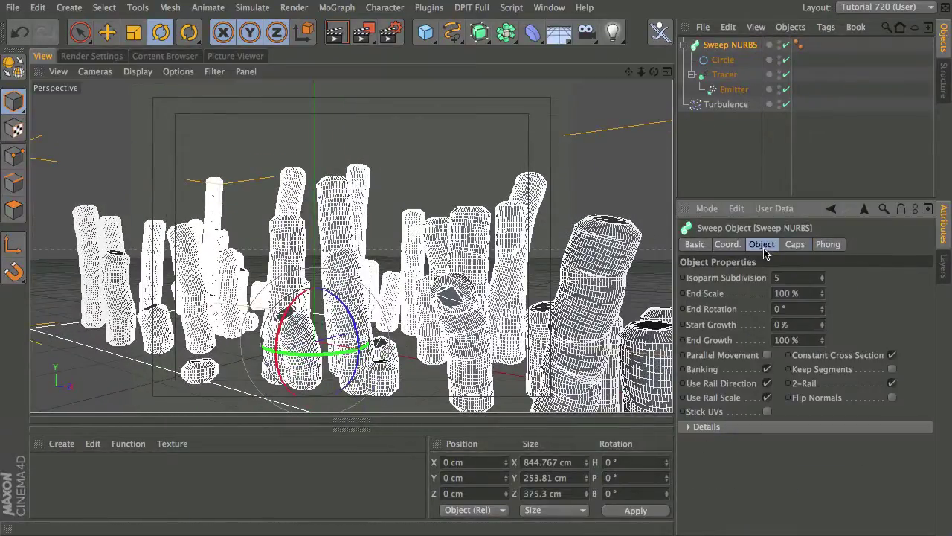
click(797, 277)
Set the circle's intermediate points to Natural with a number of 2.
click(722, 60)
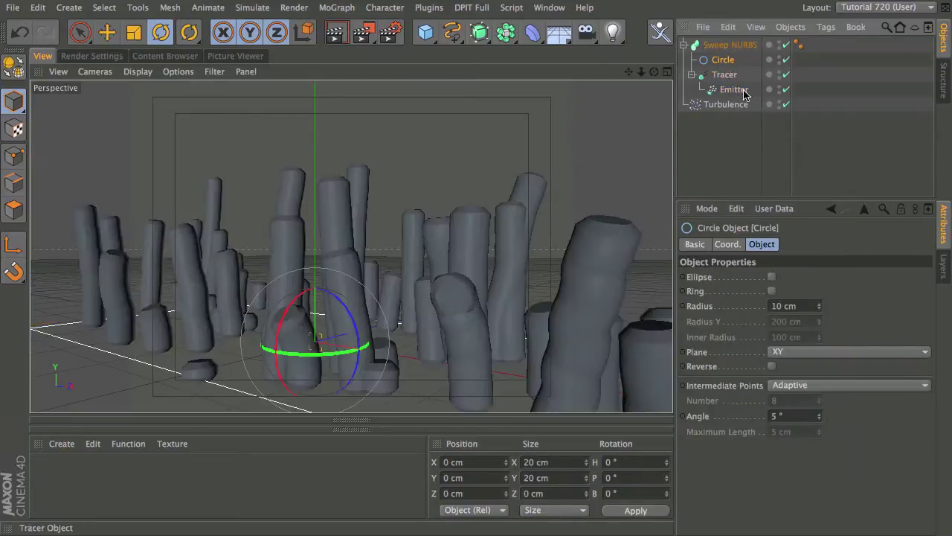
click(804, 385)
click(809, 417)
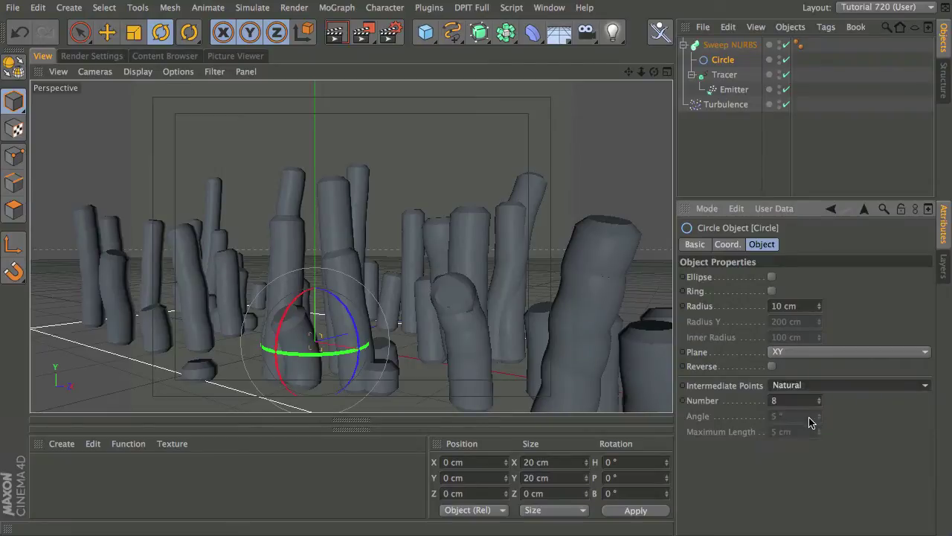
double_click(796, 401)
text(2)
key(Return)
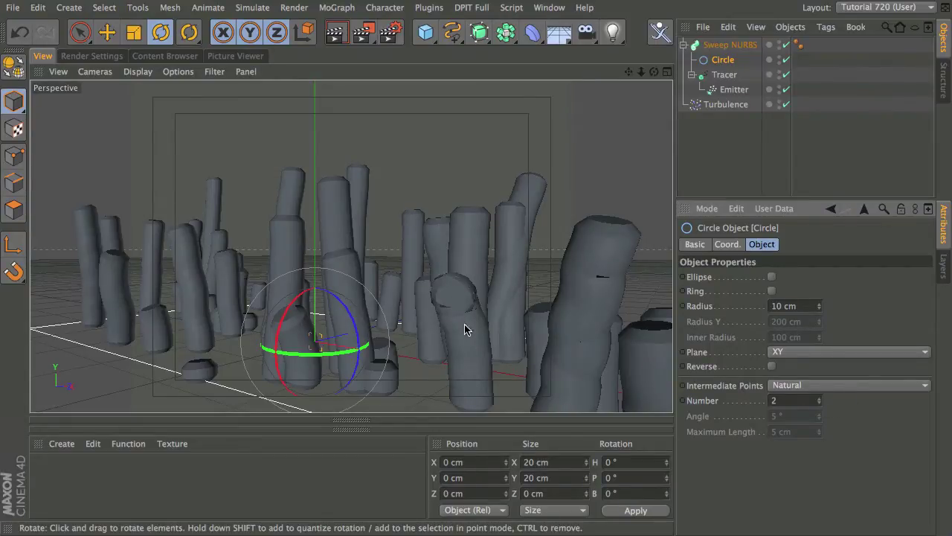
Reduce the circle's number of intermediate points to 1 and inspect the swept tubes from several angles.
mouse_move(465, 325)
alt+mouse_down()
mouse_move(484, 334)
mouse_move(468, 319)
alt+mouse_up()
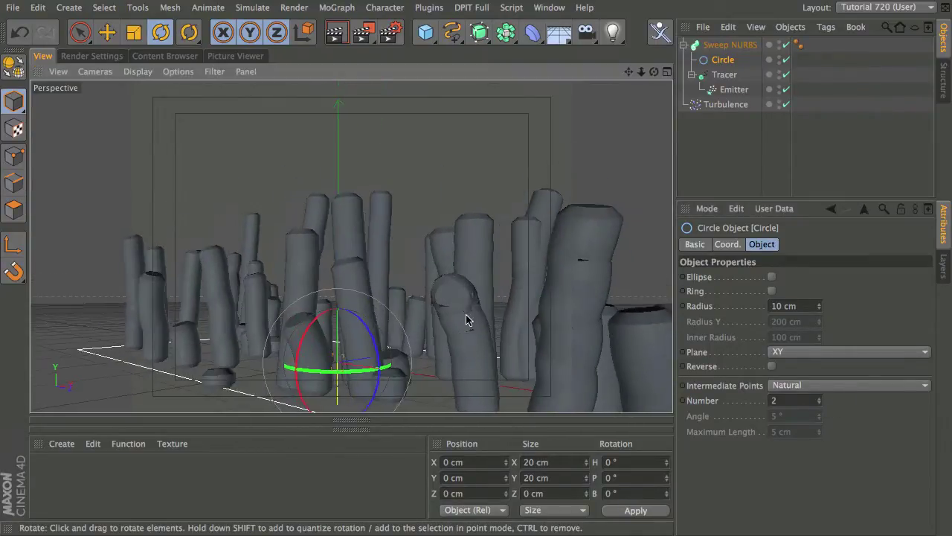
click(818, 408)
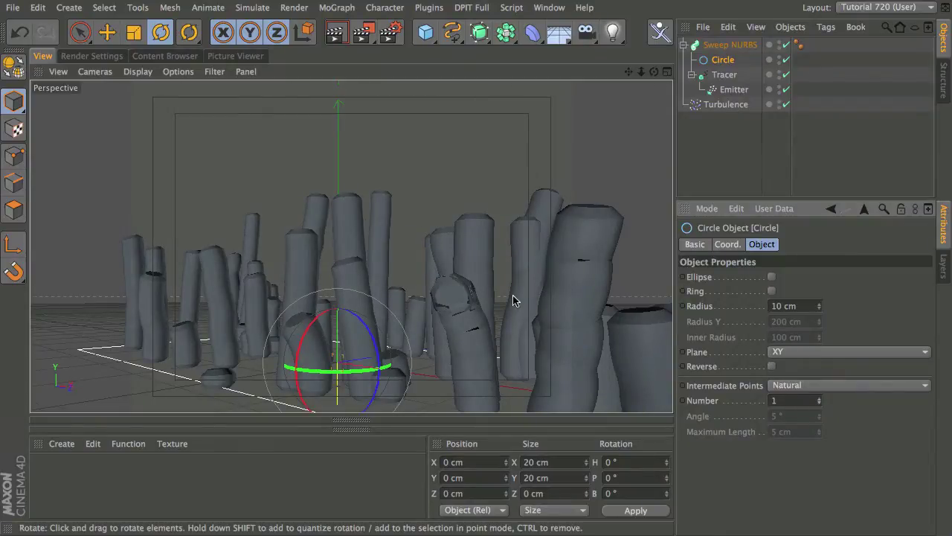
alt+drag(512, 296, 437, 295)
alt+right_drag(383, 315, 377, 281)
alt+drag(389, 308, 471, 318)
alt+drag(361, 303, 381, 294)
alt+right_drag(415, 276, 360, 288)
alt+drag(351, 248, 372, 315)
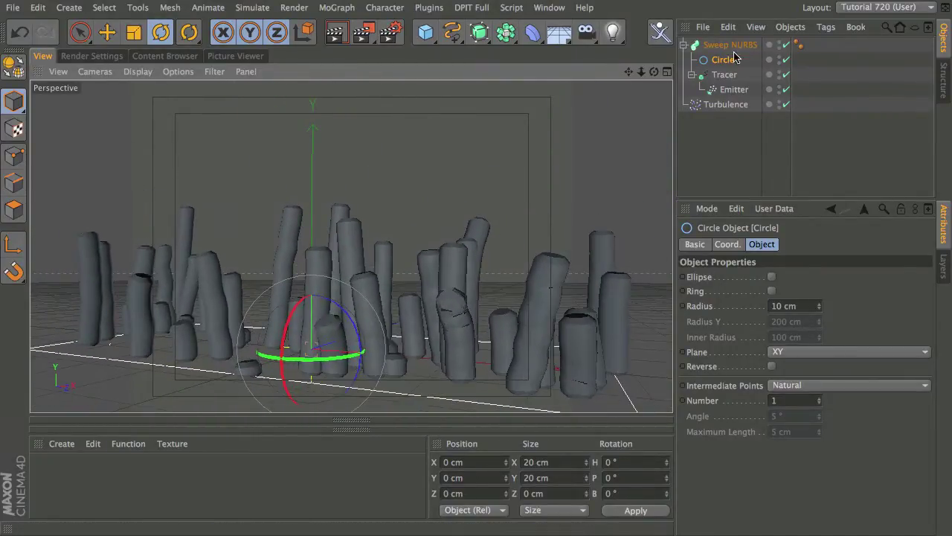
Set the Tracer's intermediate points to Natural with a number of 1 and check the tubes up close.
click(733, 75)
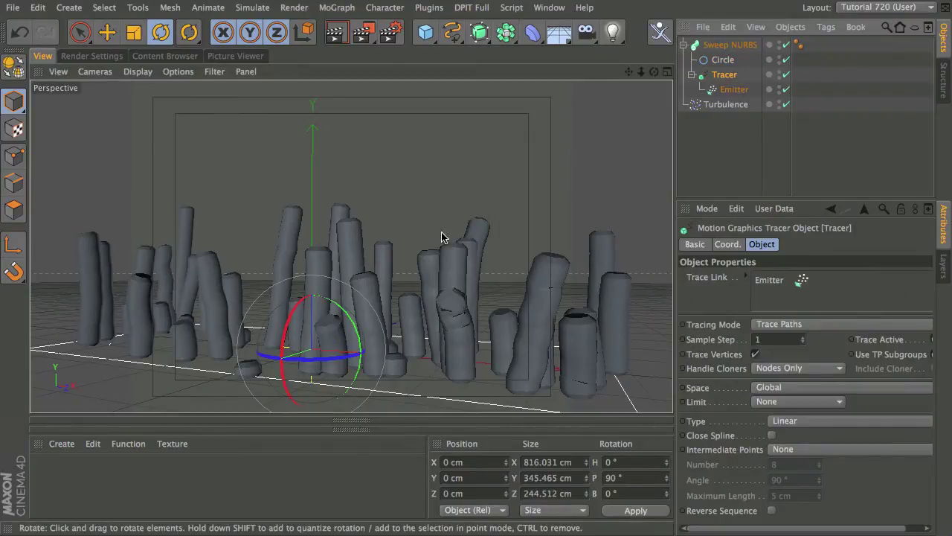
alt+drag(460, 296, 510, 299)
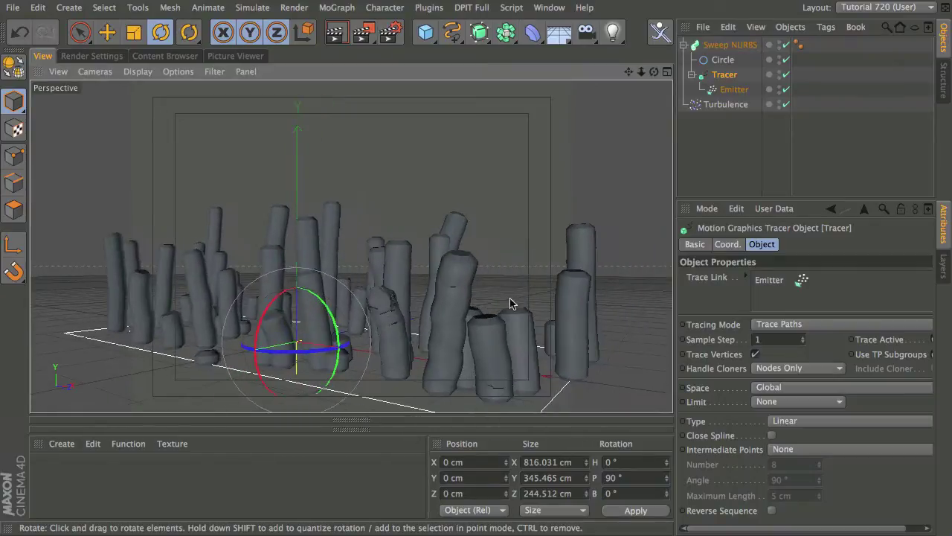
click(799, 451)
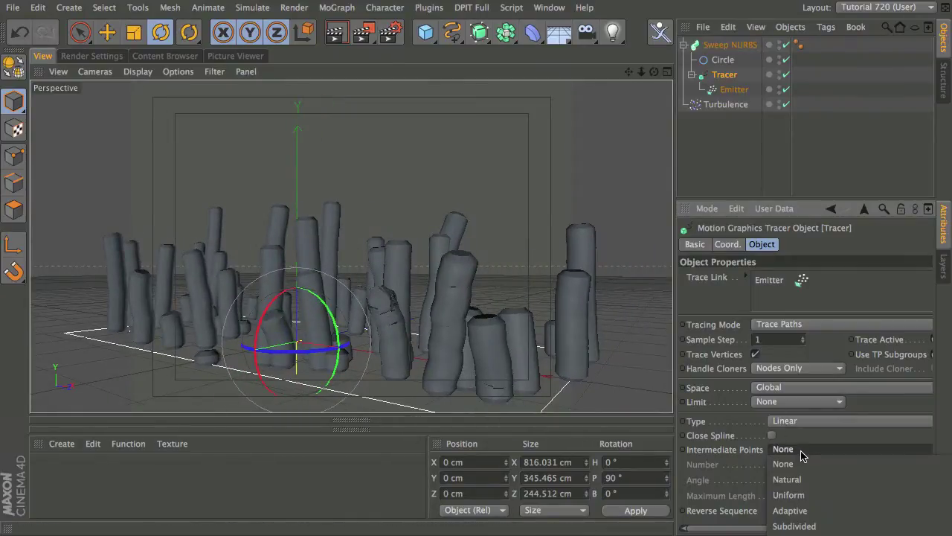
click(807, 480)
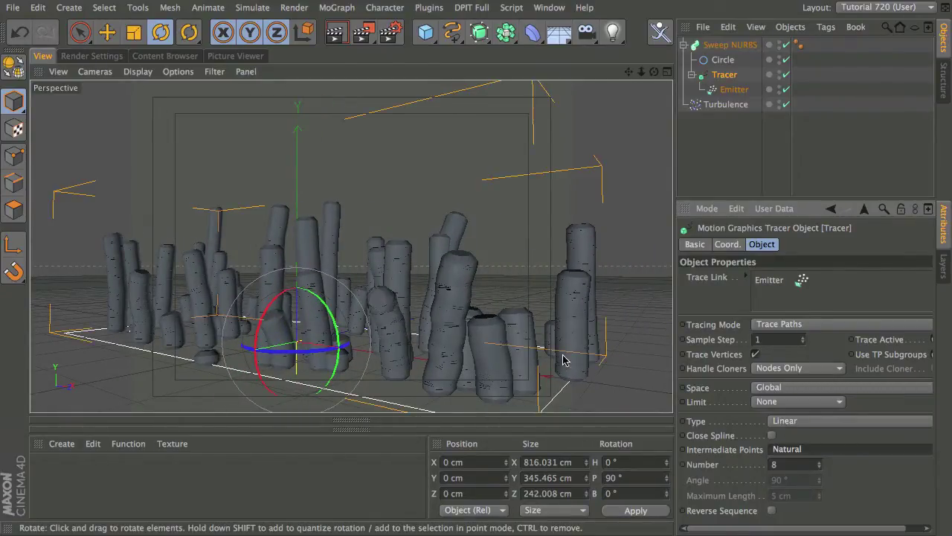
click(766, 464)
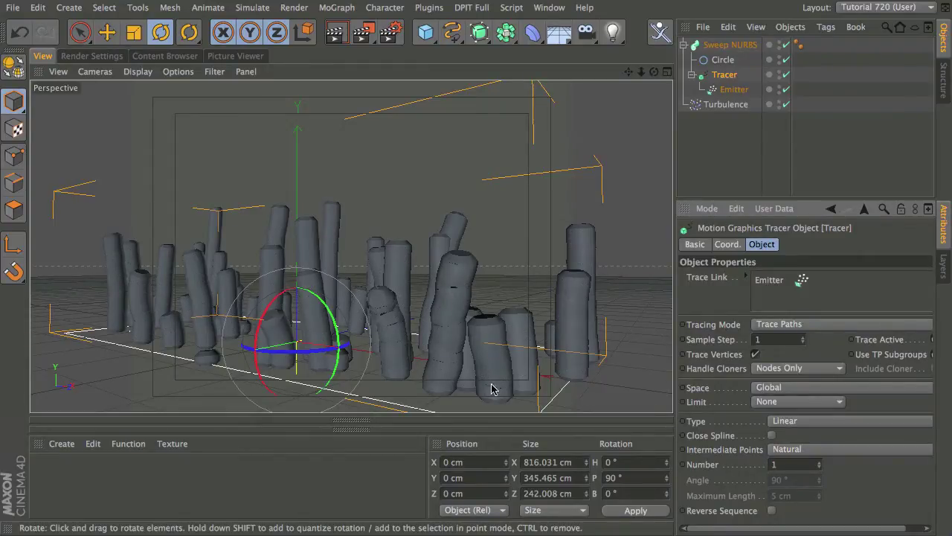
scroll(319, 309, up, 5)
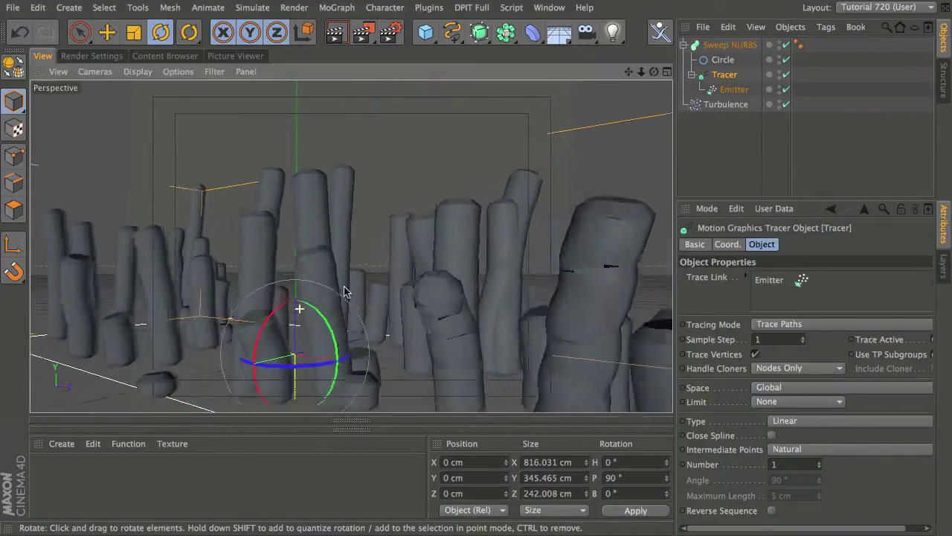
scroll(316, 305, up, 3)
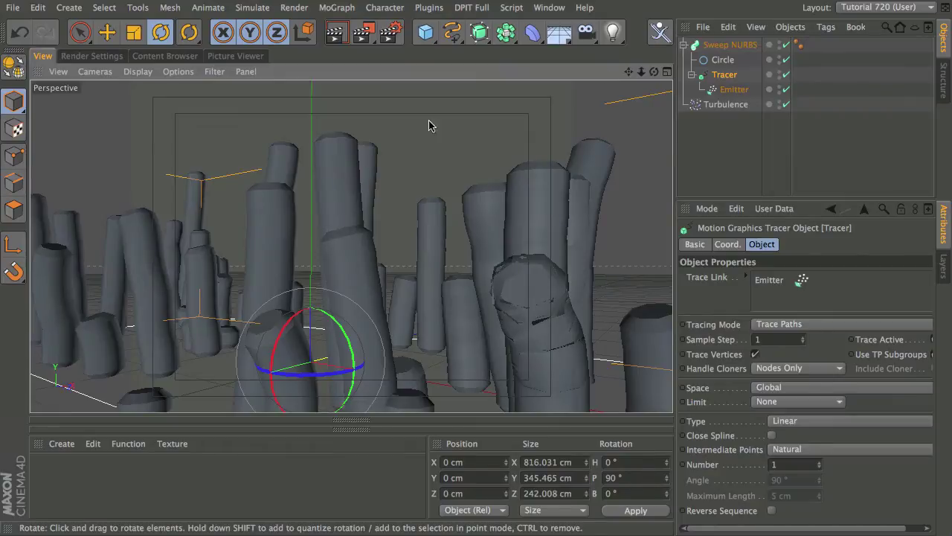
Set the end cap of the Sweep NURBS to 3 steps, trying 3 on the start cap before returning it to 1.
click(744, 44)
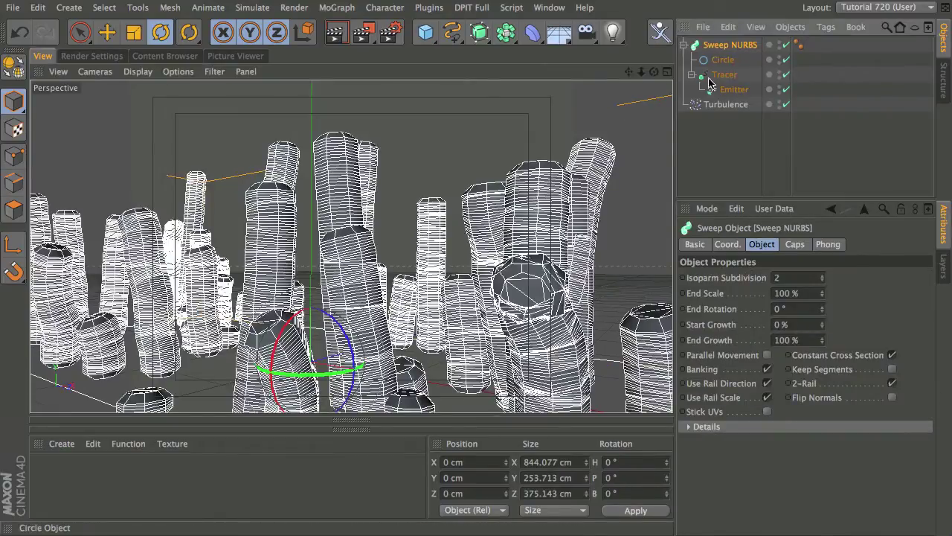
click(795, 245)
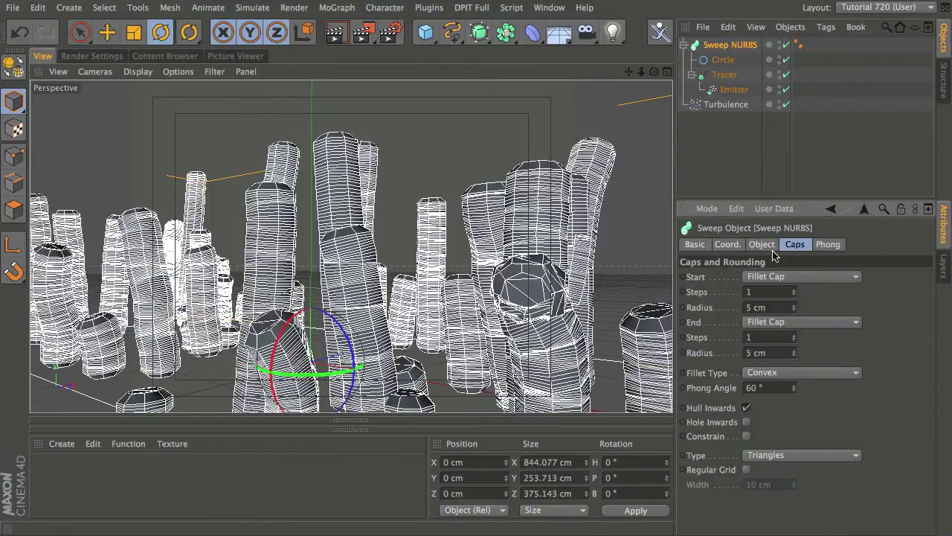
click(794, 289)
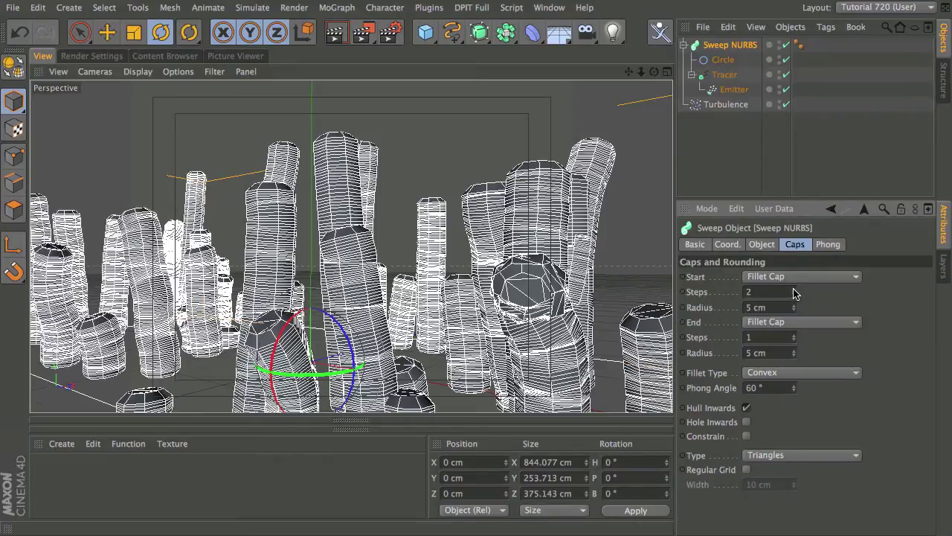
click(794, 335)
click(794, 334)
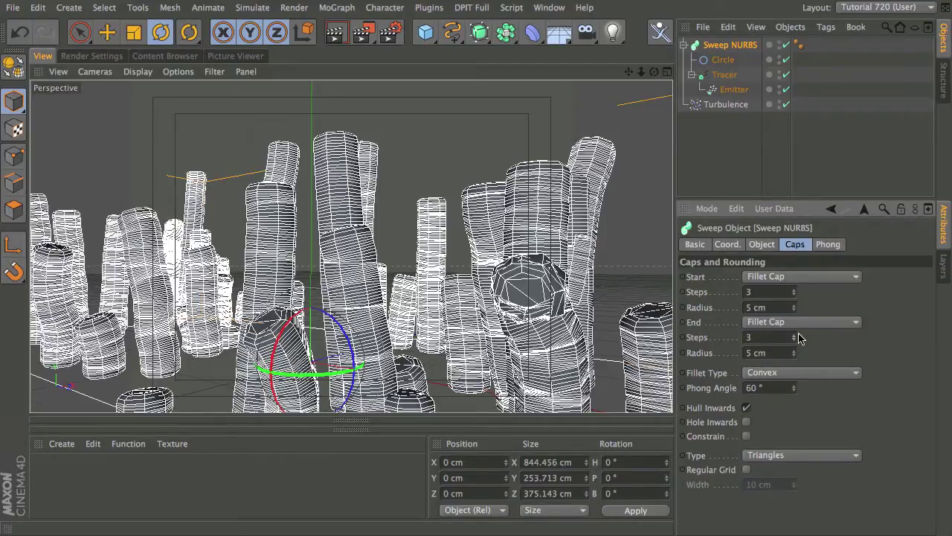
click(794, 296)
click(793, 295)
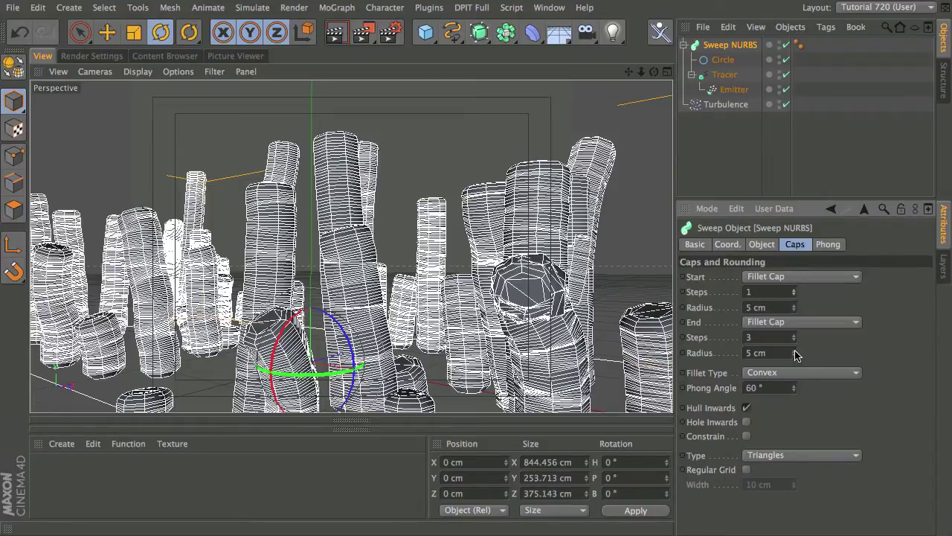
Set the end cap's fillet radius on the Sweep NURBS to 10 cm.
drag(794, 360, 796, 348)
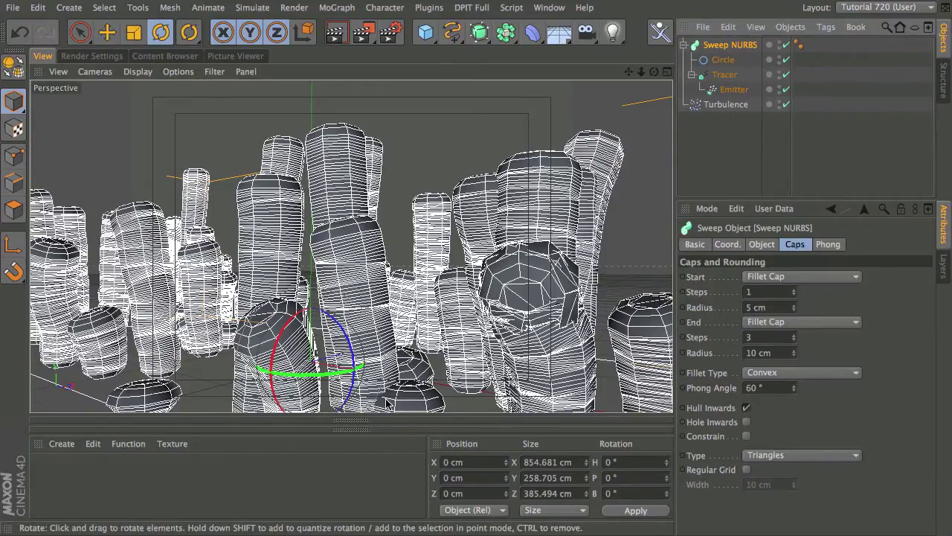
Add two points near 0.6 and 0.8 along the Sweep NURBS Scale curve, lowering its start to about 0.4 and its end to about 0.6.
click(761, 245)
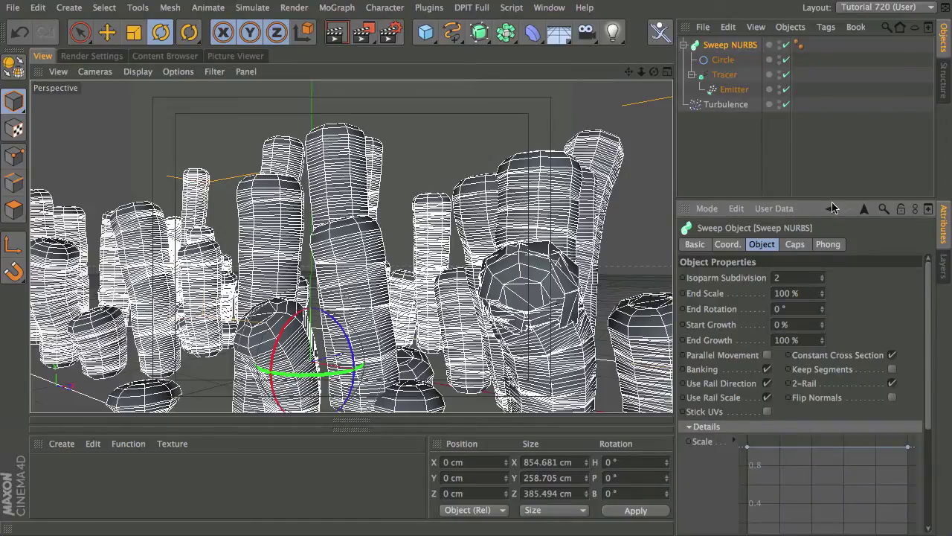
drag(812, 199, 809, 136)
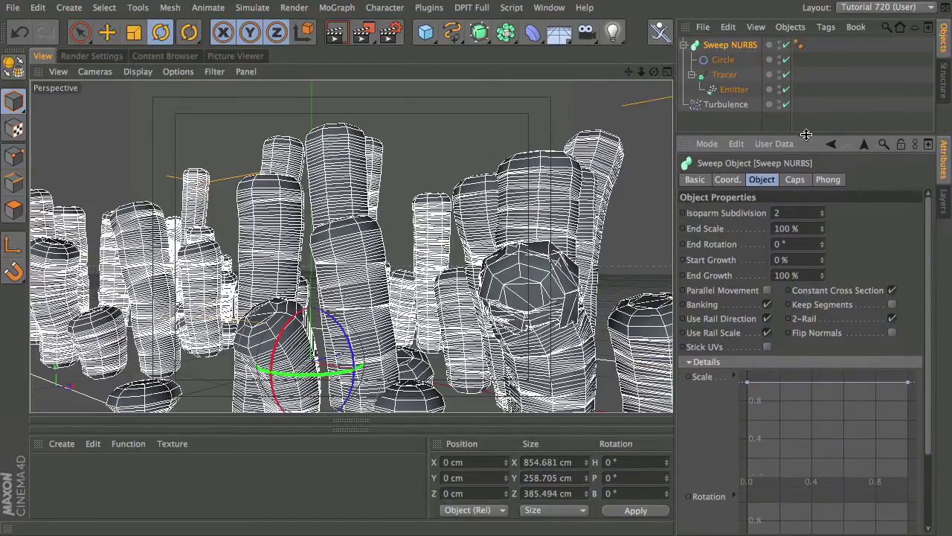
ctrl+click(844, 383)
ctrl+click(877, 383)
drag(748, 385, 748, 440)
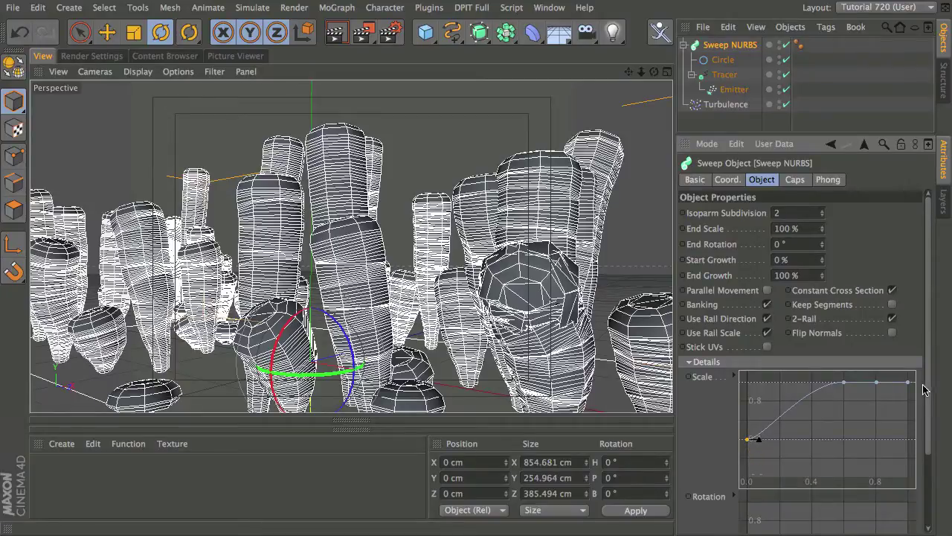
drag(908, 384, 914, 428)
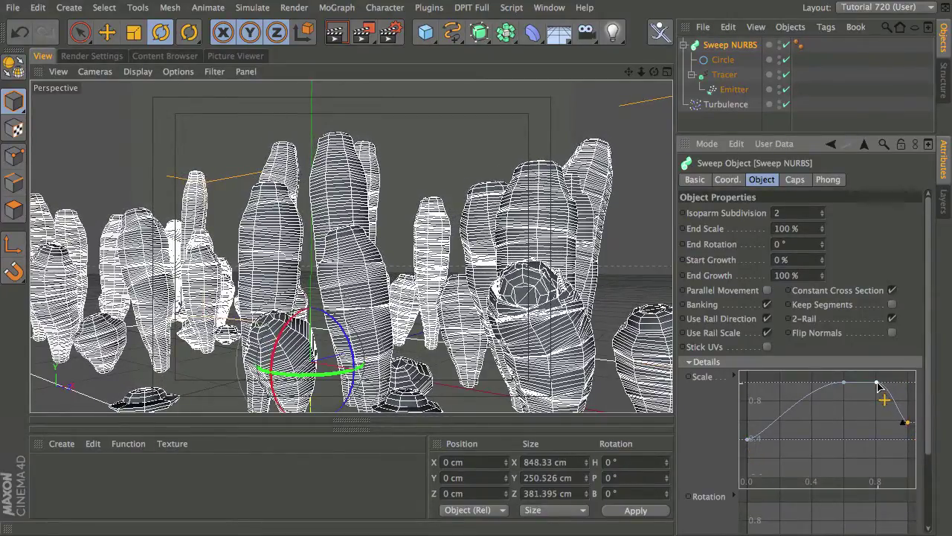
Lower the Scale curve's 0.6 point to about 0.6 scale, shift the 0.8 point to about 0.9 slightly lower, and inspect the tapered tubes.
drag(840, 385, 845, 422)
mouse_move(877, 384)
mouse_down()
mouse_move(879, 400)
mouse_move(899, 403)
mouse_move(865, 403)
mouse_move(890, 407)
mouse_move(882, 402)
mouse_move(891, 407)
mouse_move(891, 393)
mouse_up()
alt+middle_drag(234, 239, 343, 323)
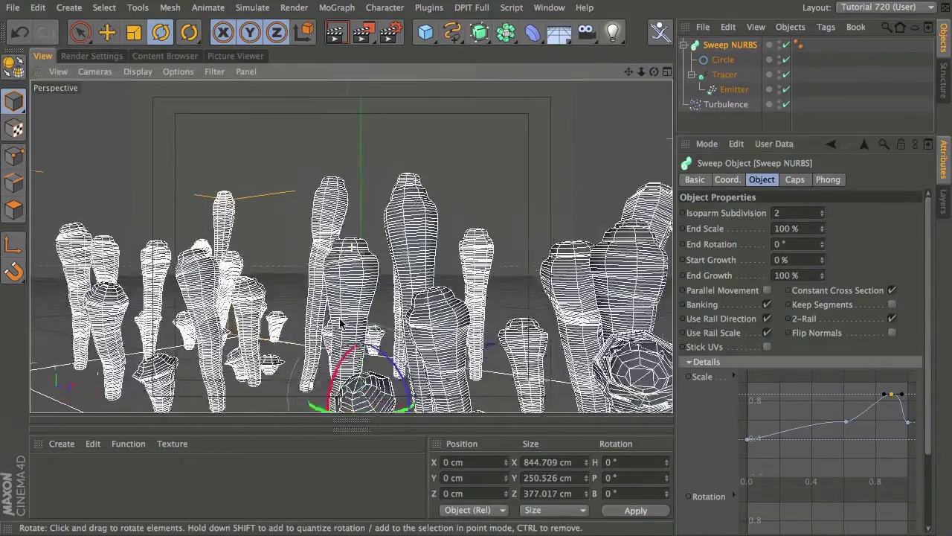
alt+right_drag(208, 255, 266, 255)
alt+middle_drag(267, 255, 304, 245)
alt+drag(303, 245, 343, 216)
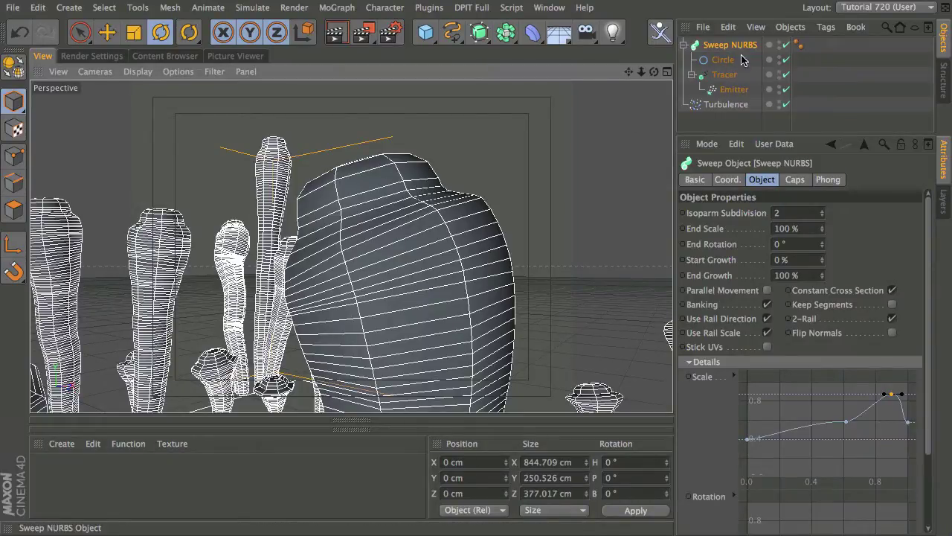
Try fillet radii of 2 cm on the start cap and 16 cm on the end cap, checking the tube tips.
click(796, 180)
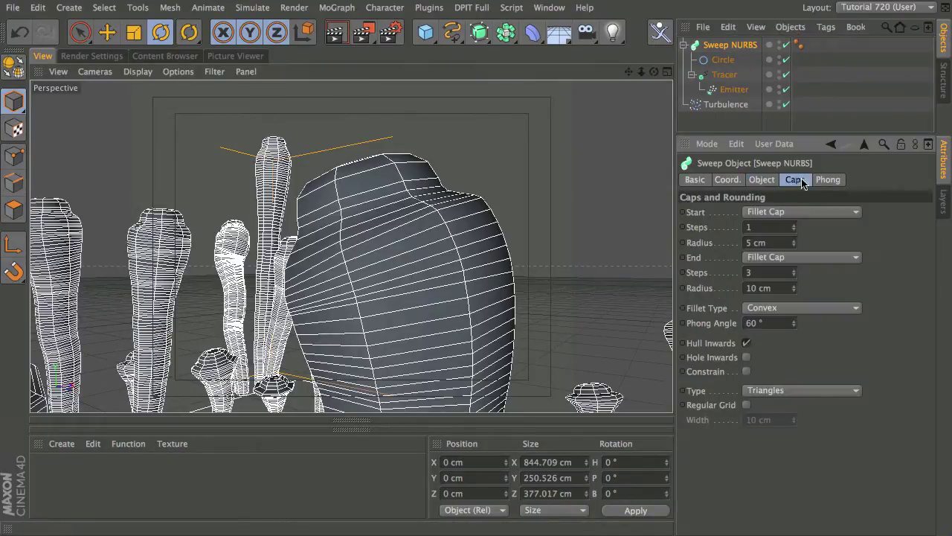
drag(798, 247, 798, 254)
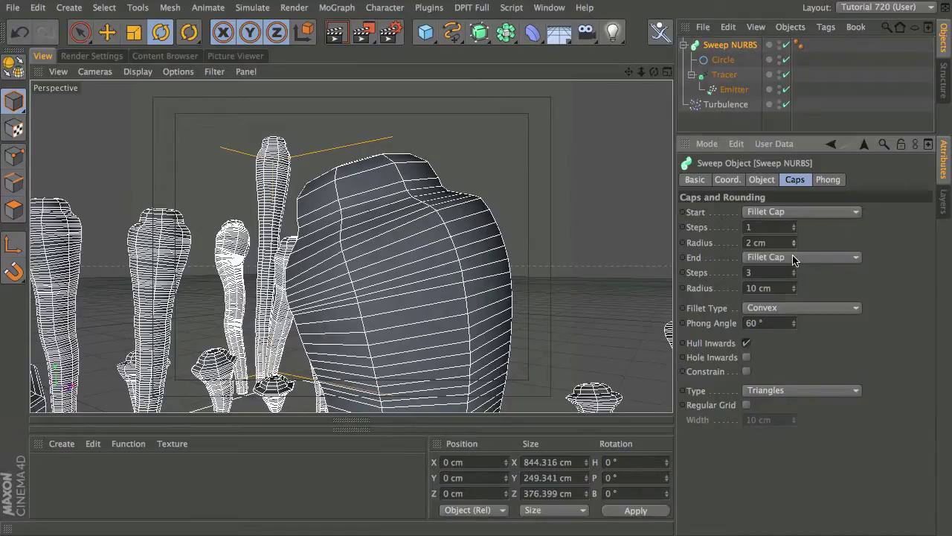
click(795, 291)
mouse_move(794, 290)
mouse_down()
mouse_move(799, 299)
mouse_move(796, 288)
mouse_up()
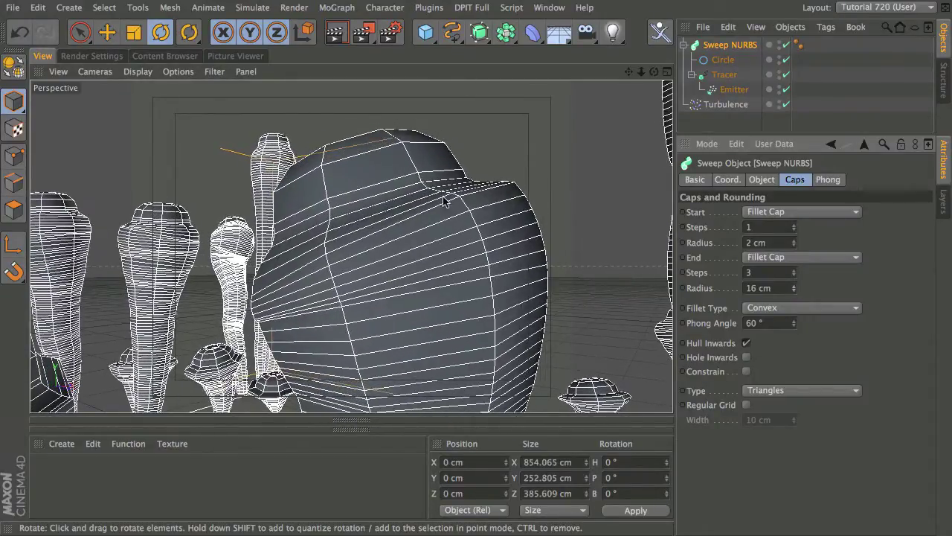
alt+right_drag(432, 228, 223, 274)
alt+drag(383, 268, 354, 258)
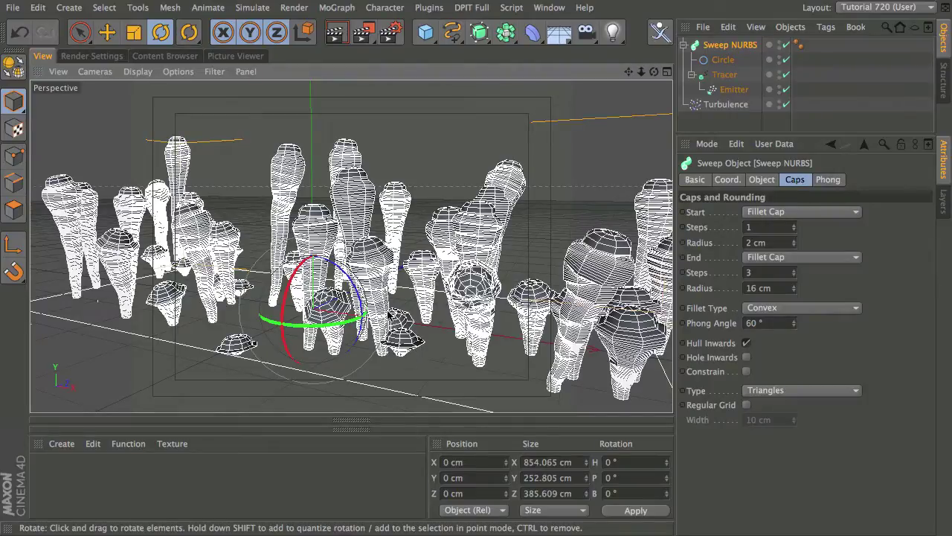
Set the fillet radius to 10 cm on the start cap and 9 cm on the end cap, checking both tube ends.
scroll(378, 357, up, 5)
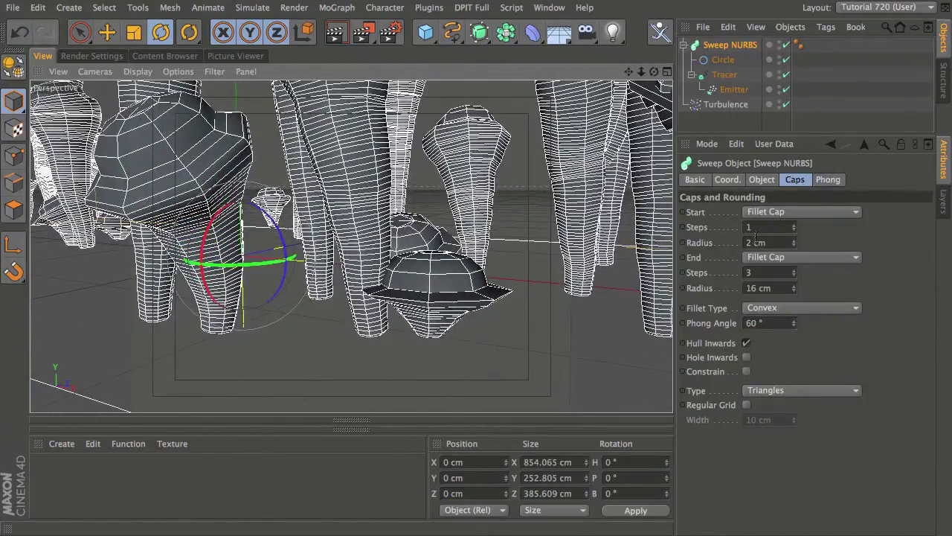
mouse_move(793, 247)
mouse_down()
mouse_move(792, 230)
mouse_move(798, 242)
mouse_up()
alt+drag(500, 229, 497, 233)
drag(795, 291, 802, 300)
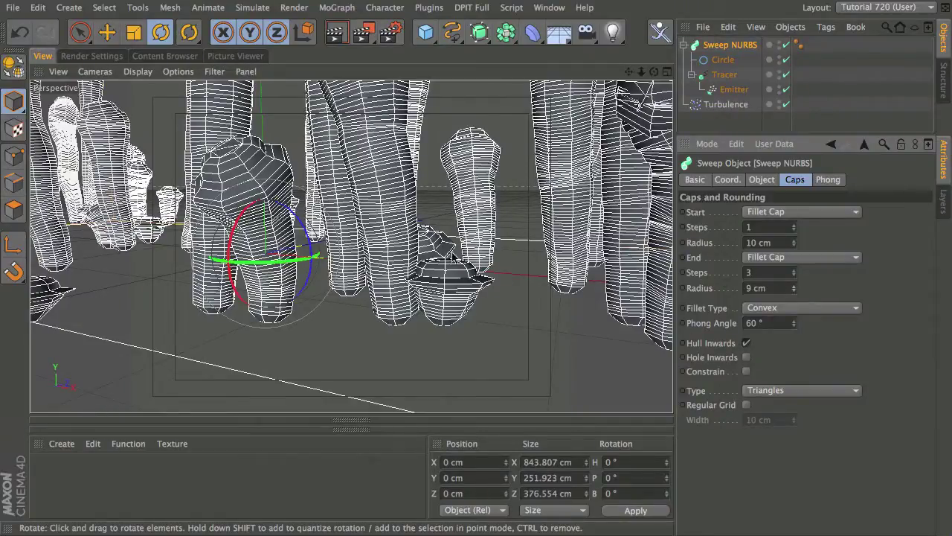
alt+right_drag(449, 184, 401, 168)
alt+middle_drag(401, 167, 445, 275)
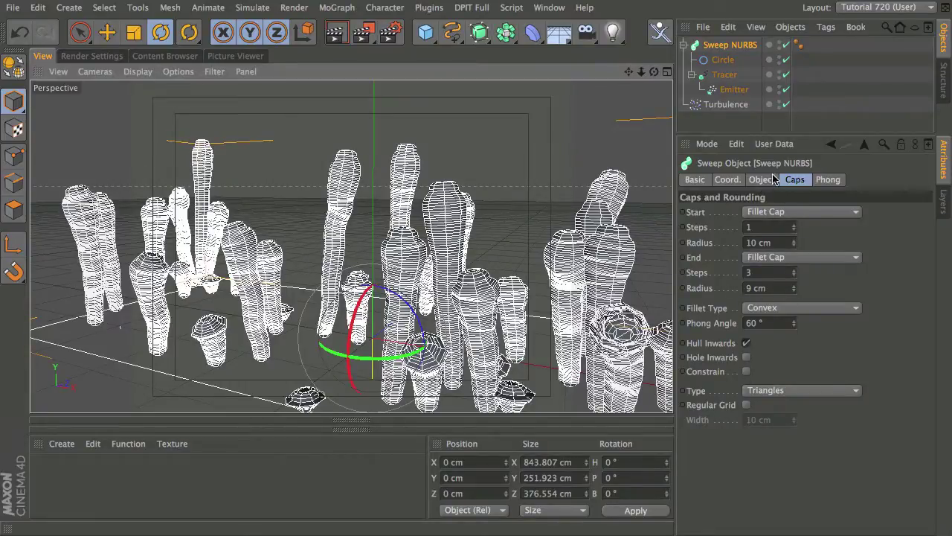
alt+middle_drag(403, 283, 383, 272)
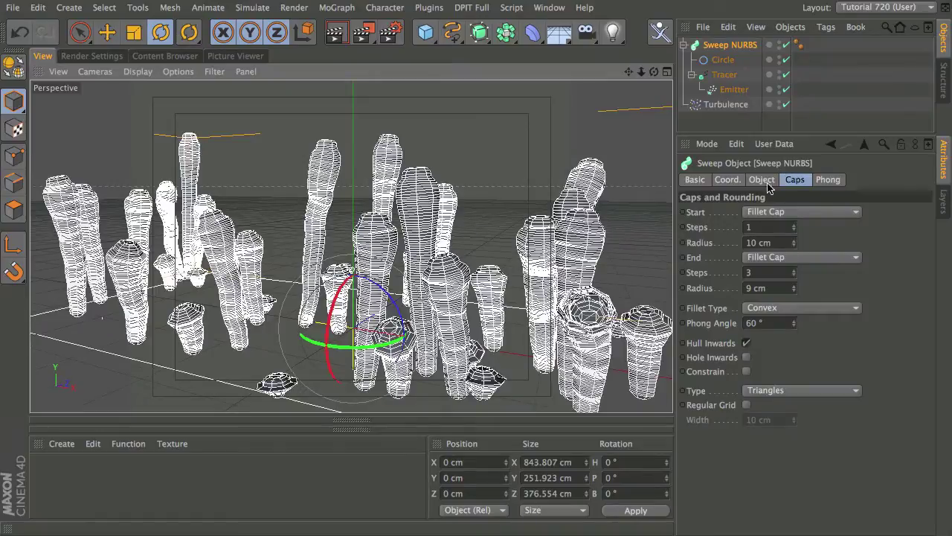
Review the Sweep NURBS Scale and Rotation curves, examine the tubes from several angles, and deselect everything to view them shaded.
click(767, 180)
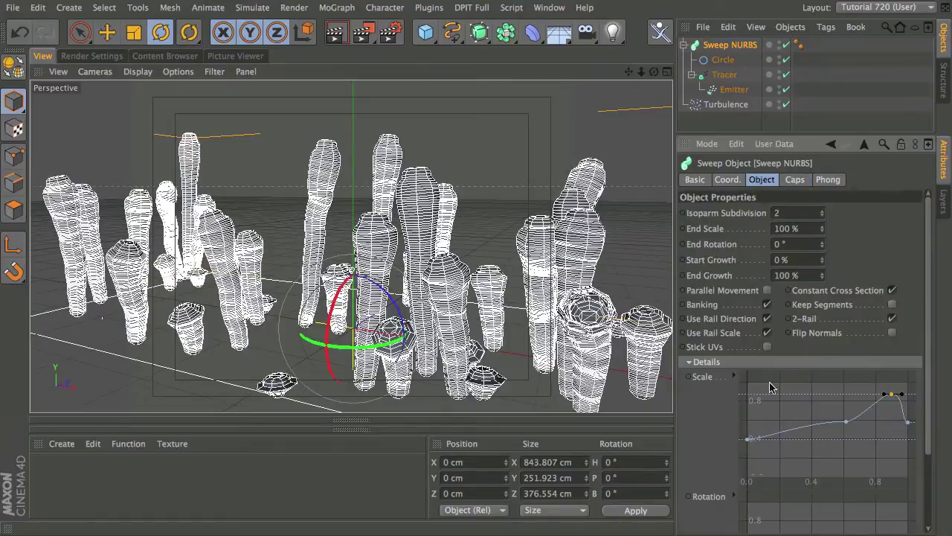
drag(928, 385, 926, 446)
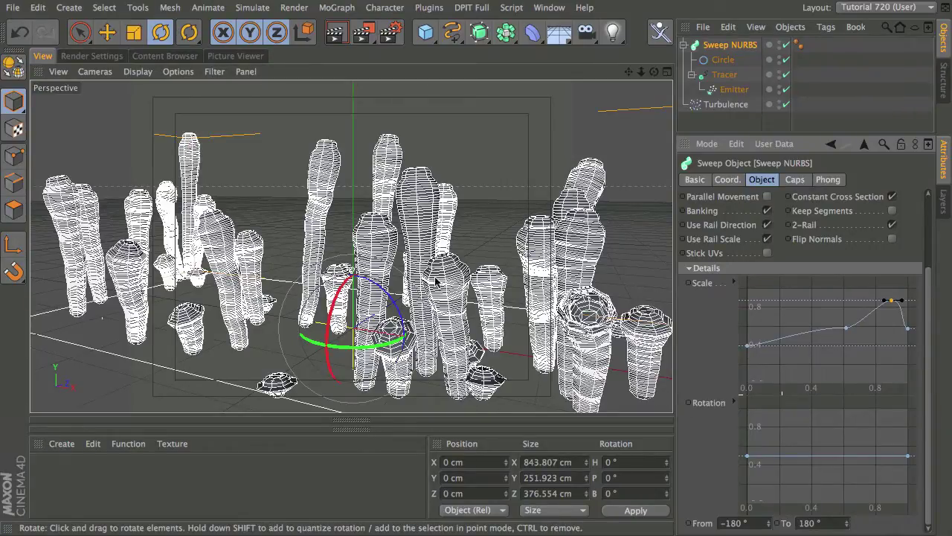
alt+drag(311, 301, 359, 339)
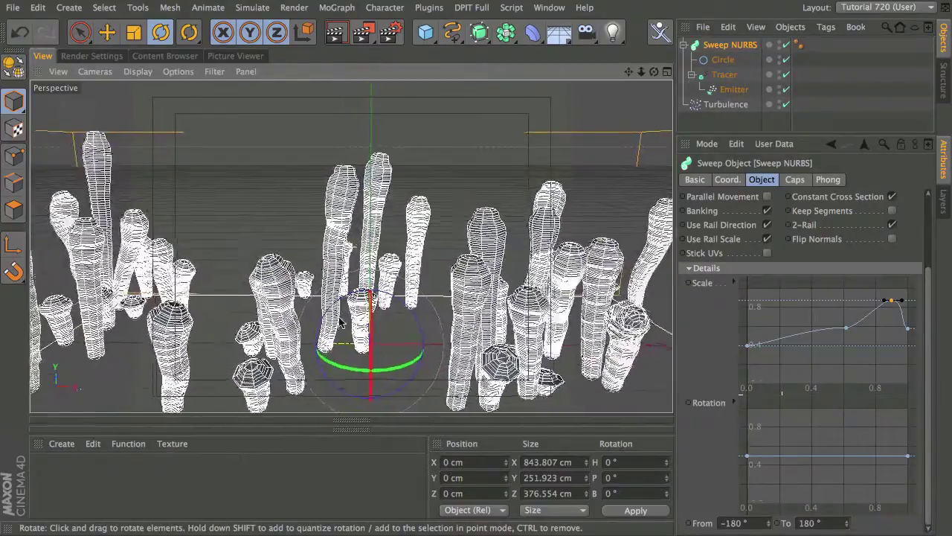
alt+middle_drag(356, 277, 365, 255)
alt+right_drag(361, 272, 383, 263)
alt+drag(384, 263, 353, 323)
scroll(352, 323, up, 5)
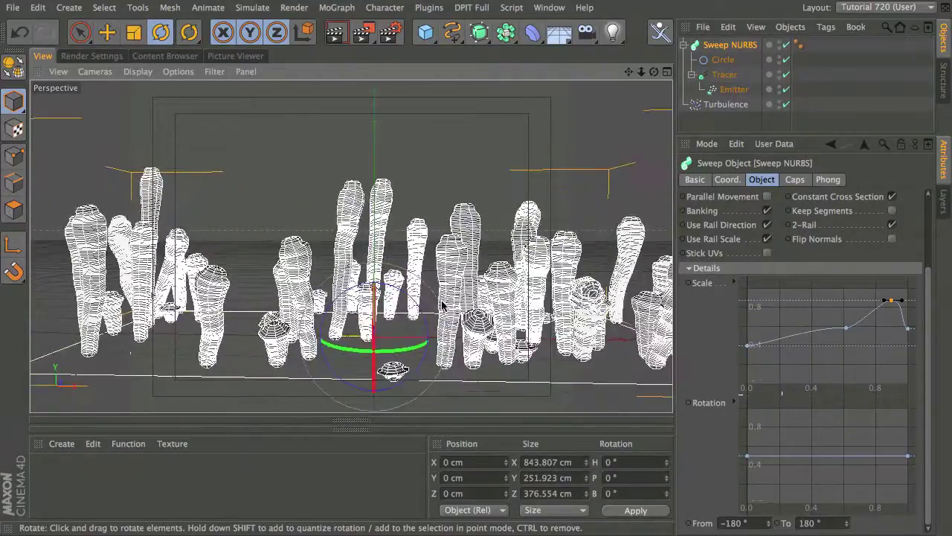
alt+drag(429, 328, 492, 282)
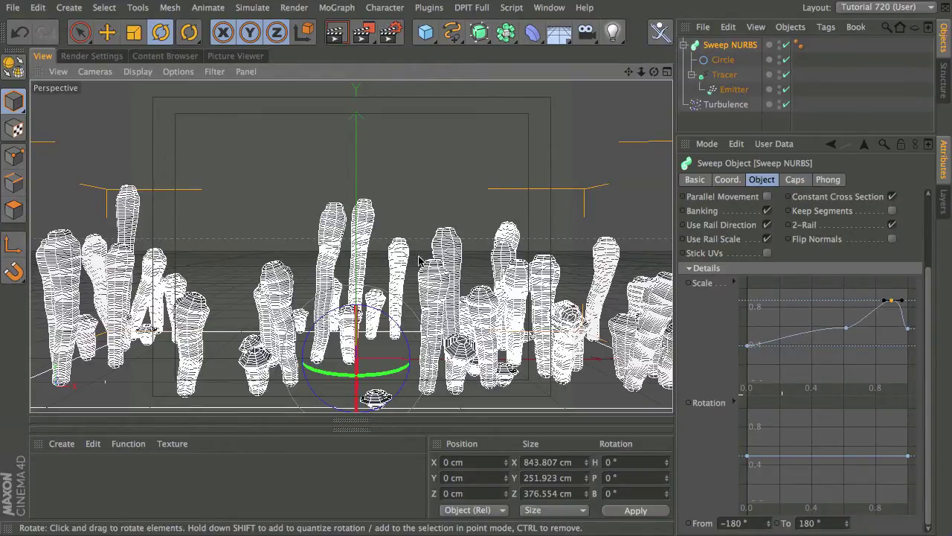
alt+drag(381, 316, 439, 292)
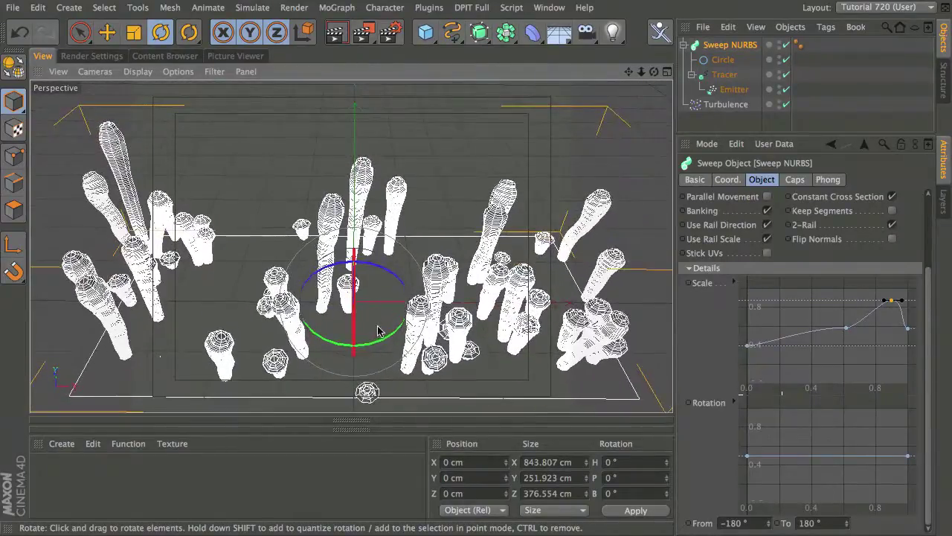
alt+drag(356, 301, 375, 294)
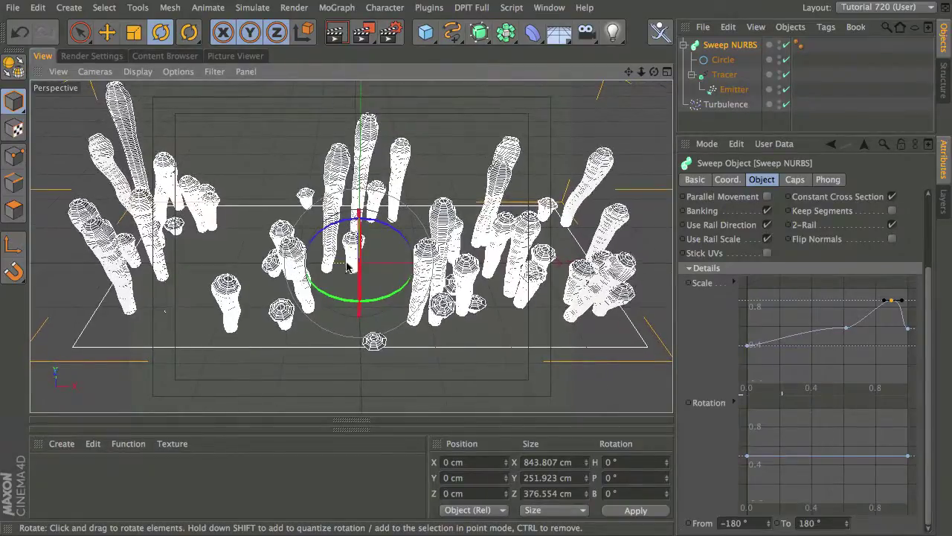
alt+drag(372, 272, 376, 279)
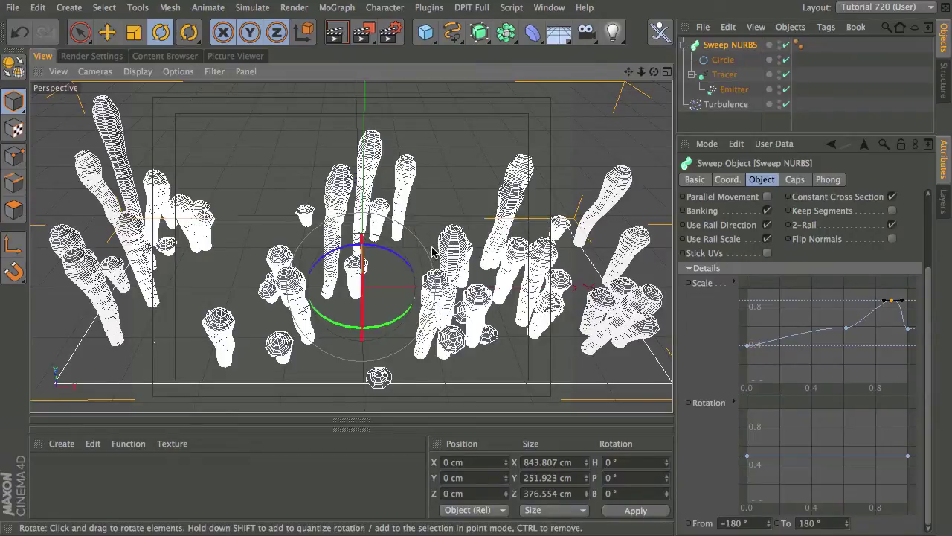
click(738, 128)
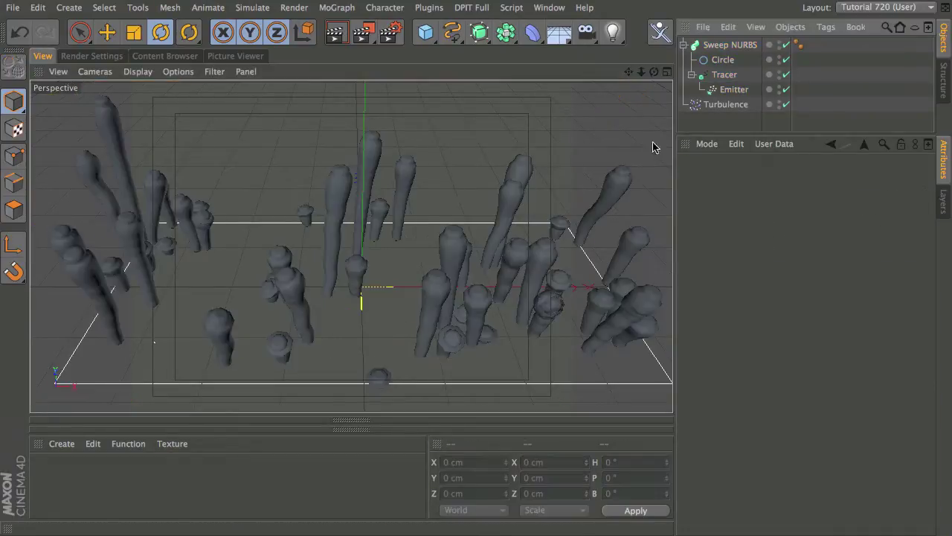